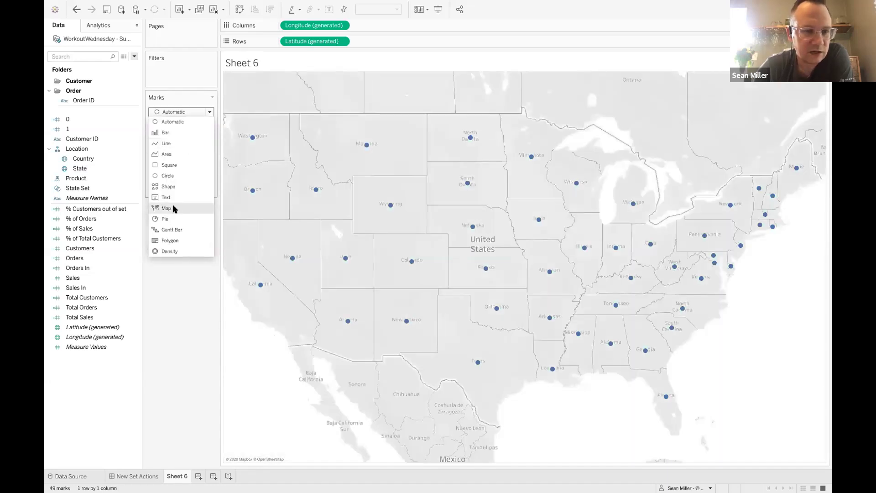
Step: Switch the marks to filled map shapes and start a set on the State field
click(170, 207)
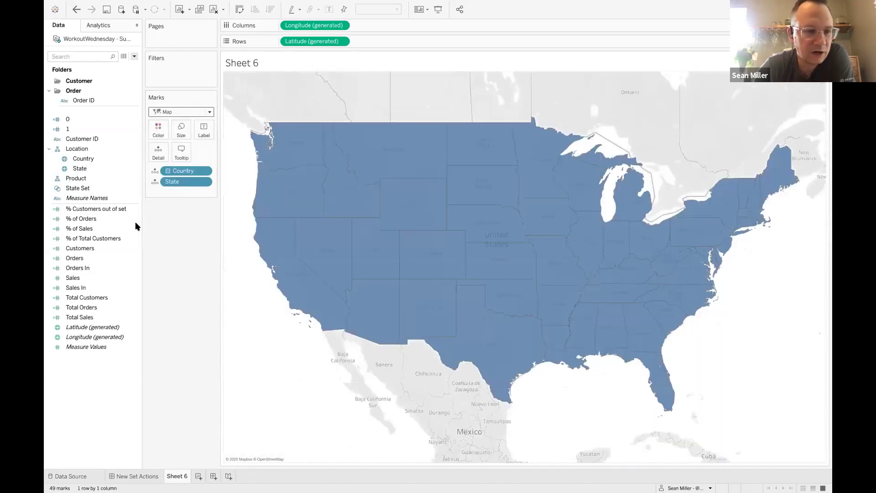
right_click(94, 168)
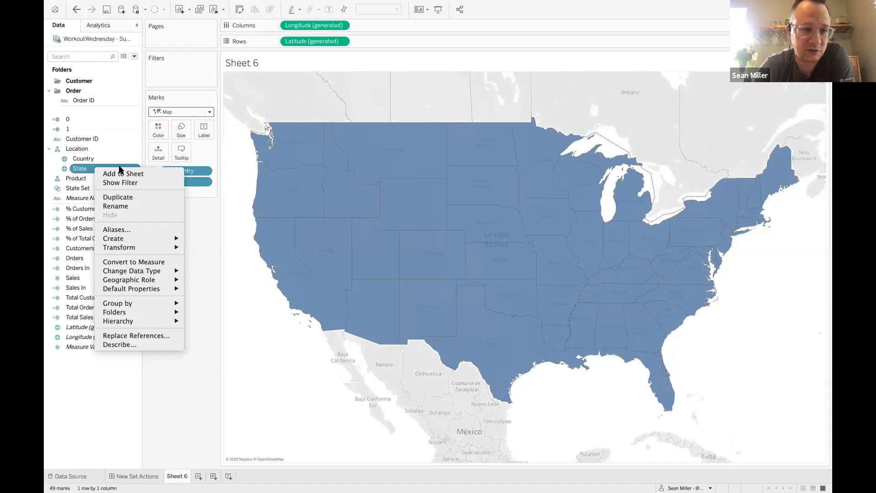
mouse_move(141, 237)
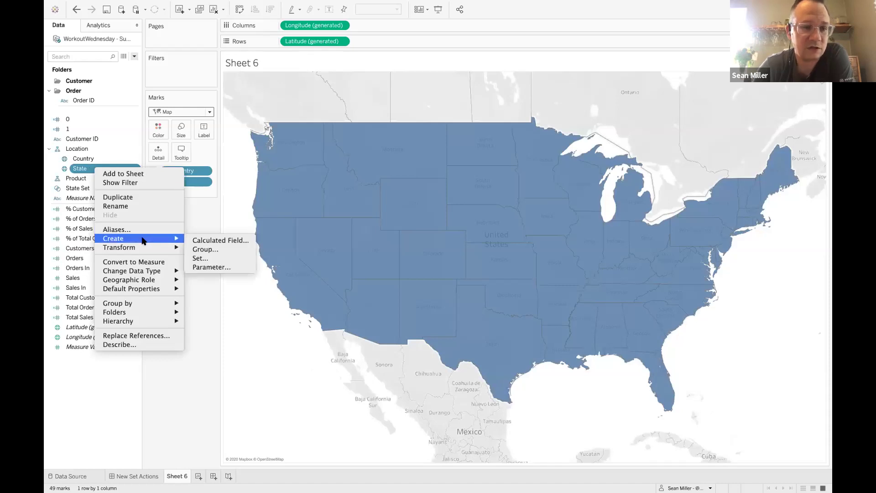
click(221, 258)
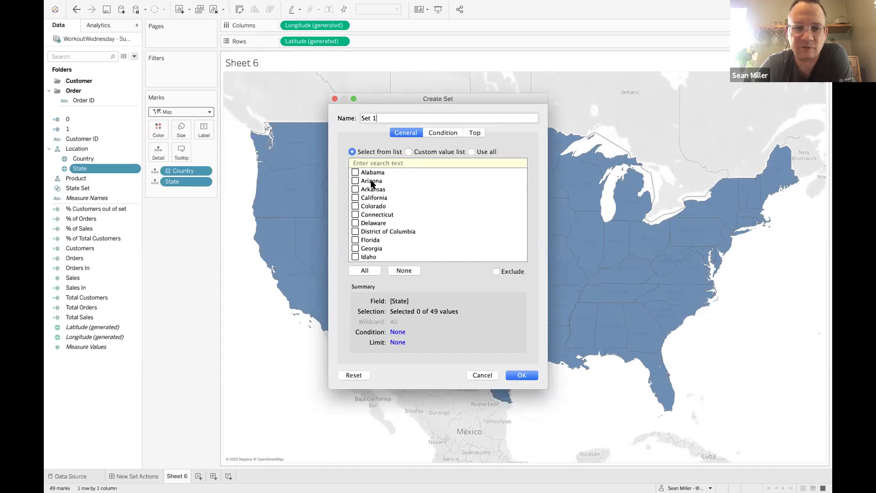
Step: Check California, Florida, Delaware, Colorado and Idaho for the new state set
click(377, 215)
click(370, 240)
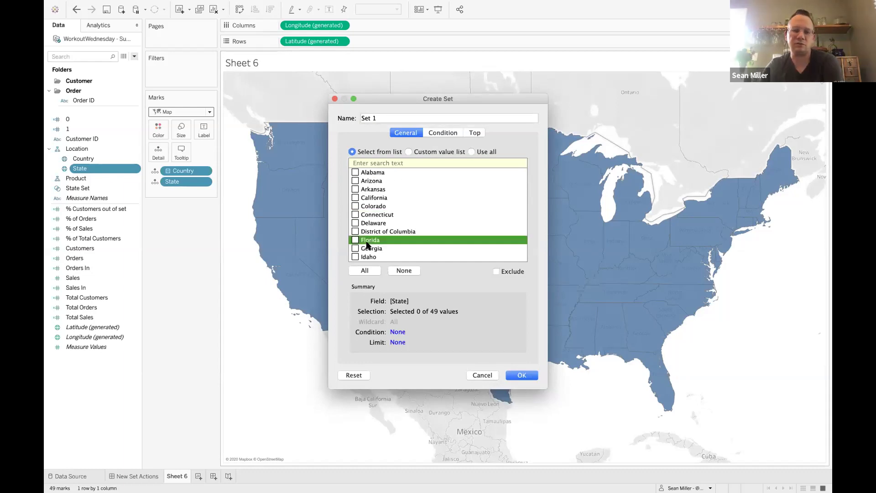
click(374, 198)
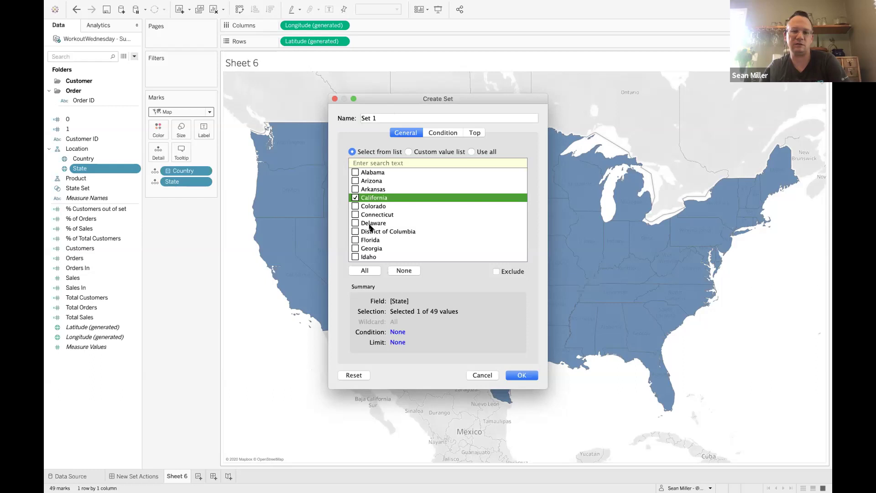
click(368, 241)
click(375, 224)
click(375, 206)
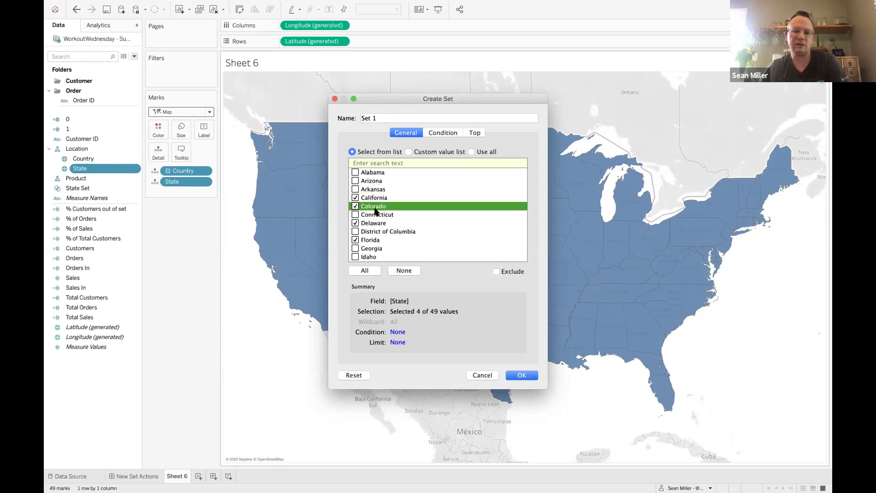
click(370, 257)
scroll(372, 255, down, 2)
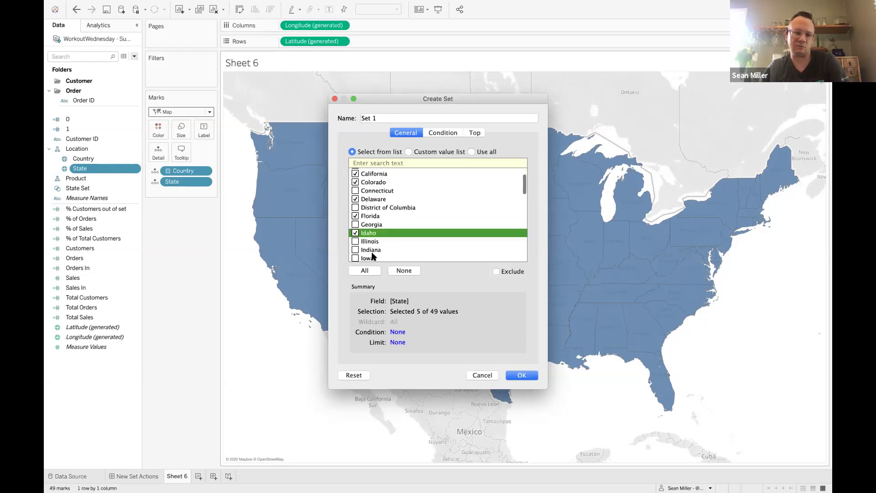
Step: Name the set State Demo and colour the filled map by its membership
click(384, 119)
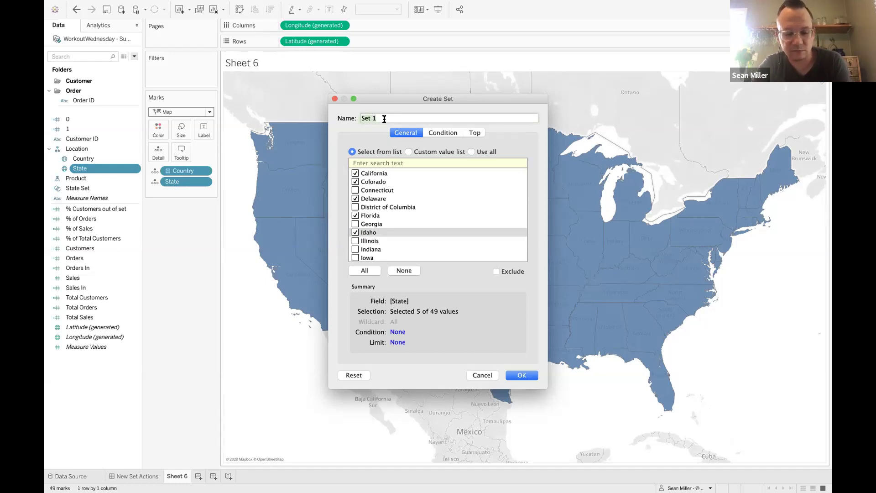
text(Liv)
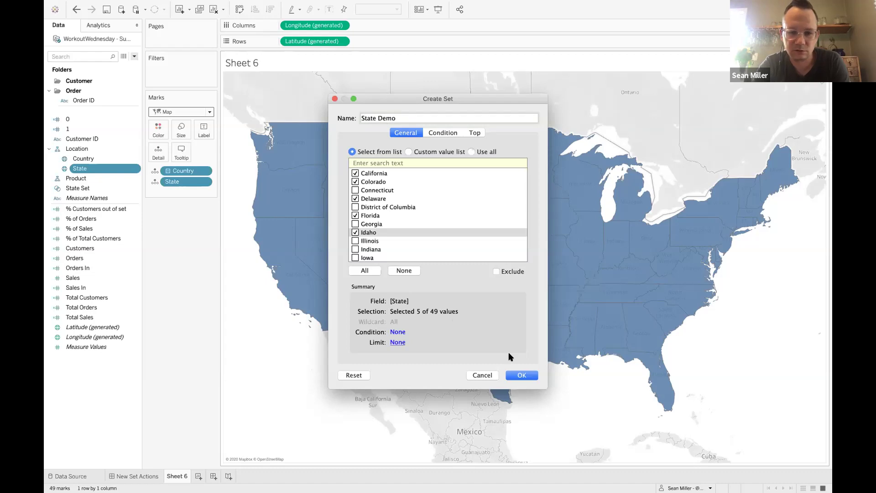
click(517, 375)
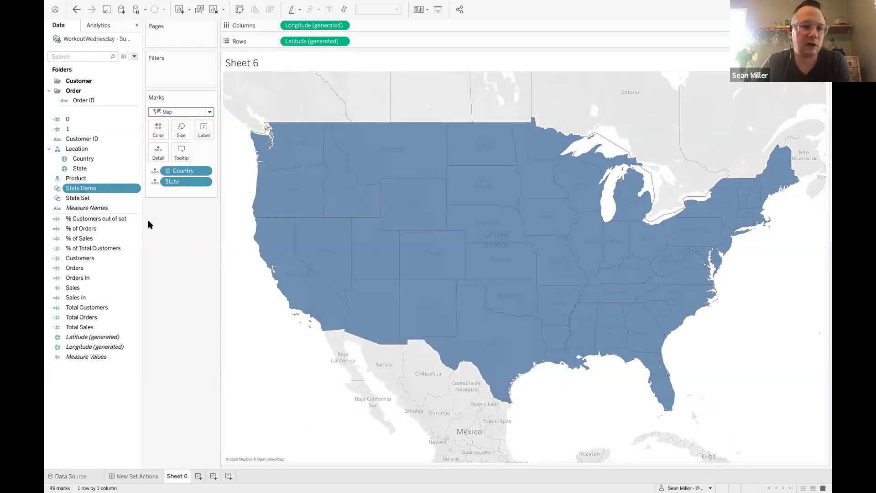
drag(90, 189, 156, 128)
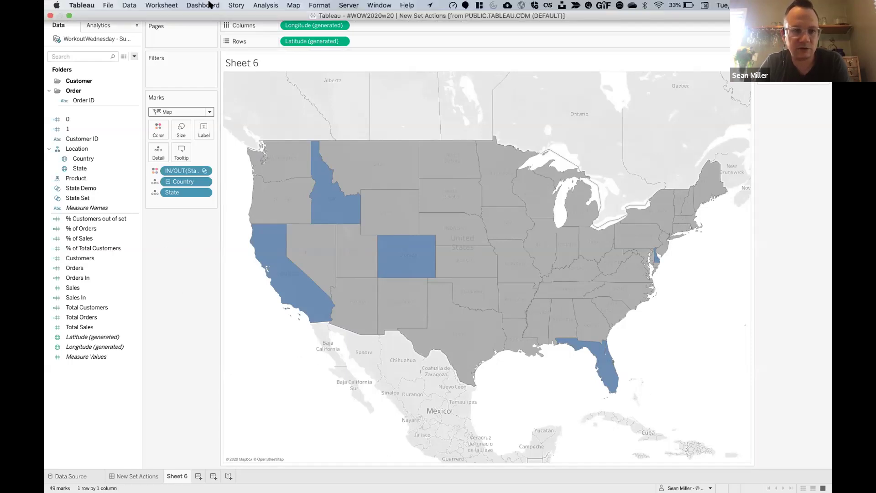
click(204, 5)
Step: Start a new Change Set Values action from the worksheet Actions list
mouse_move(177, 5)
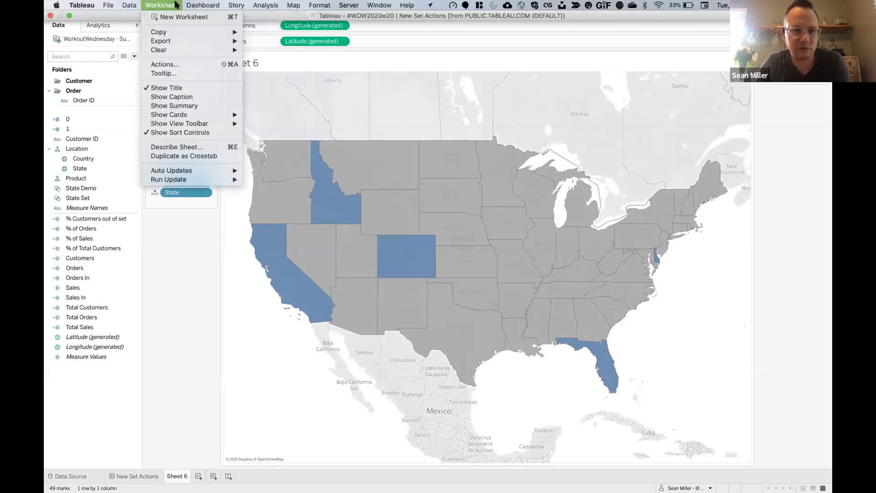
click(170, 64)
click(368, 289)
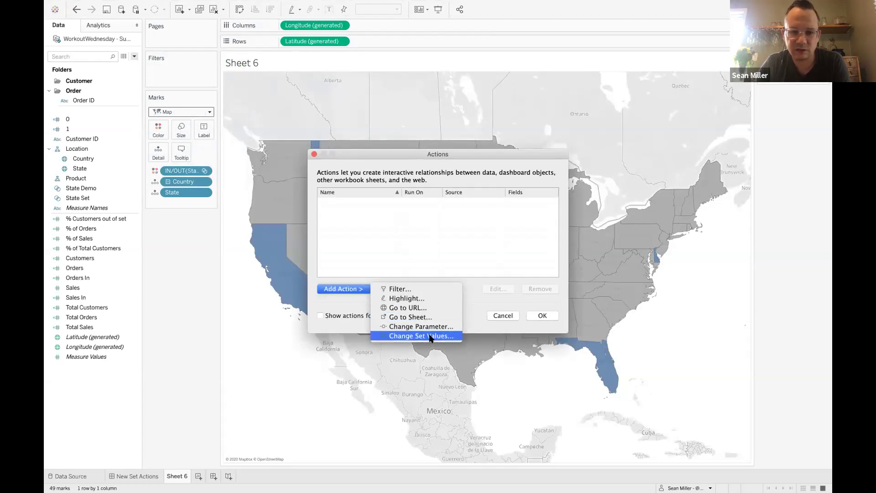
click(434, 336)
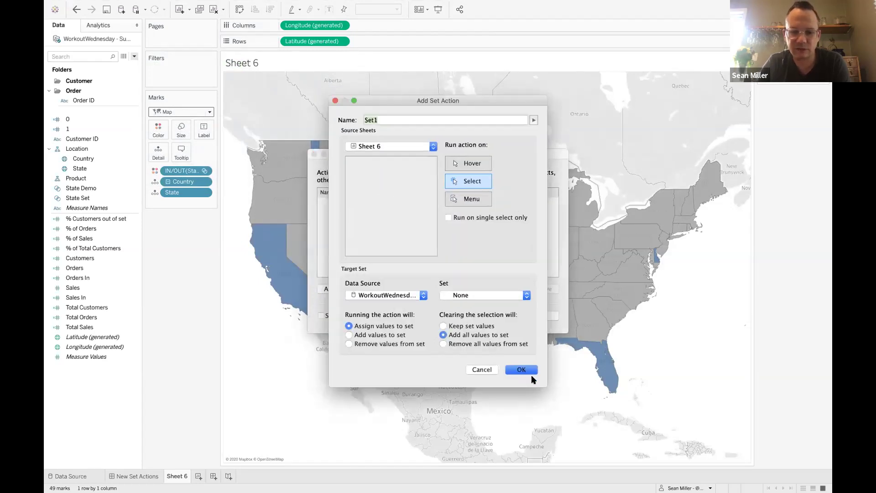
drag(540, 384, 539, 364)
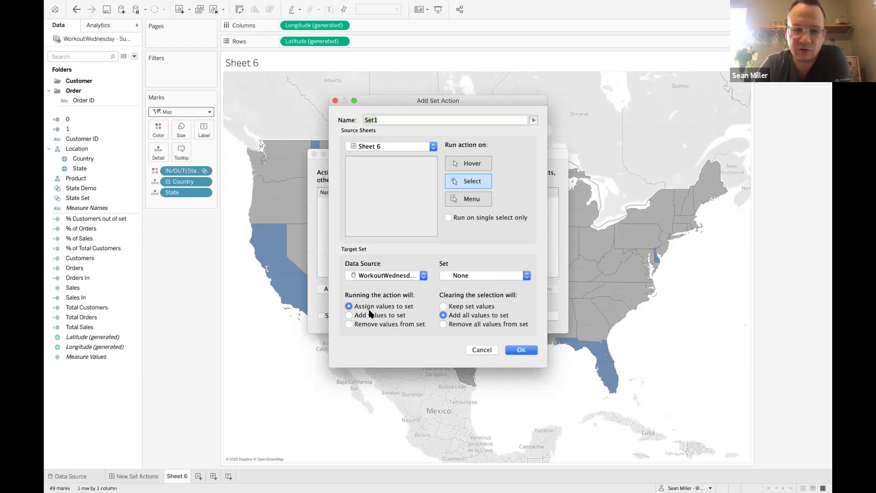
Step: Set source Sheet 6, target set State Demo, and Add values to set
click(416, 146)
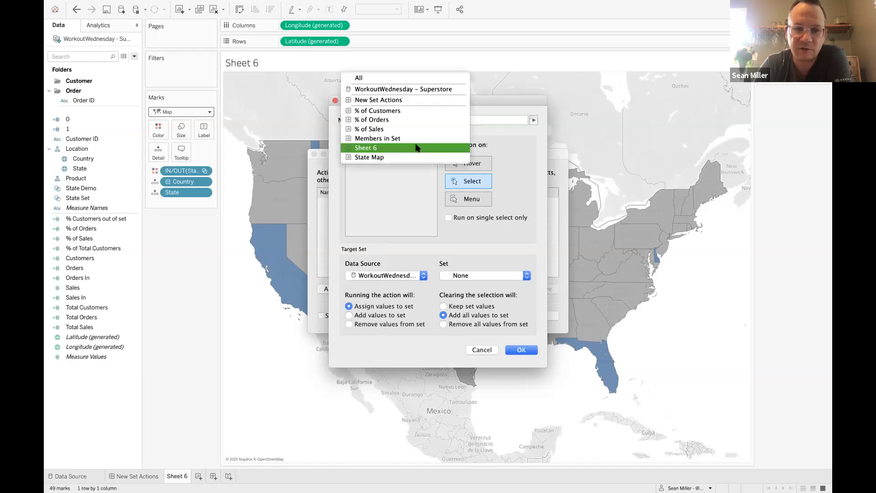
click(415, 147)
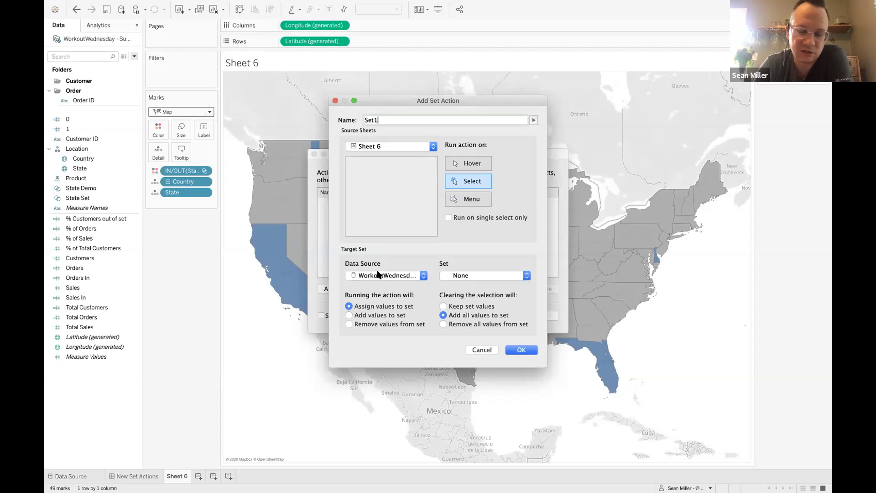
click(469, 276)
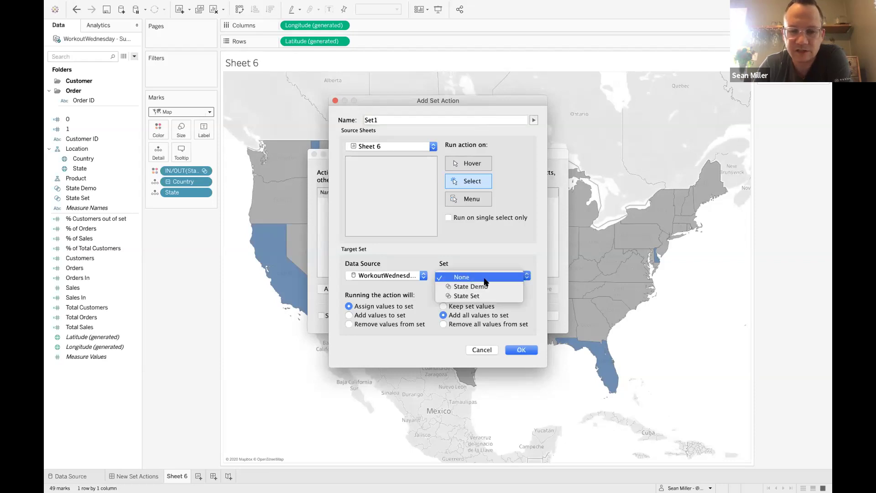
click(496, 288)
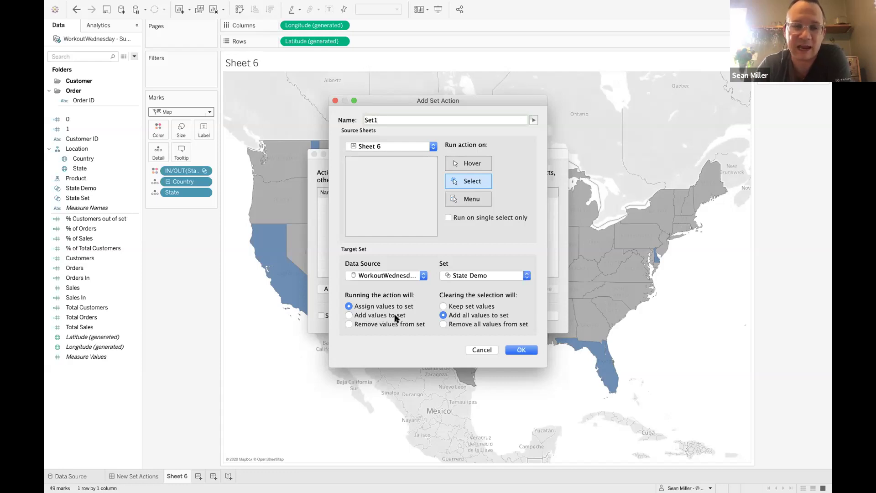
click(348, 315)
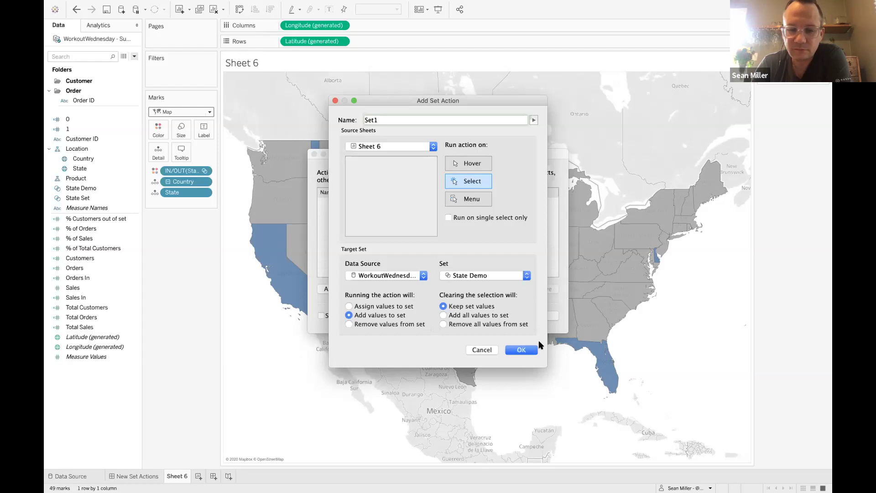
Step: Name the action Demo Add Action and save it
double_click(384, 120)
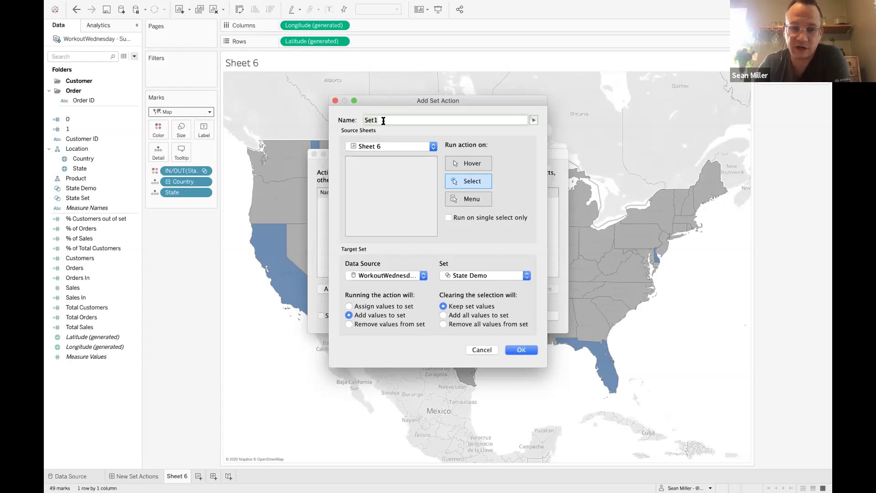
text(Demo)
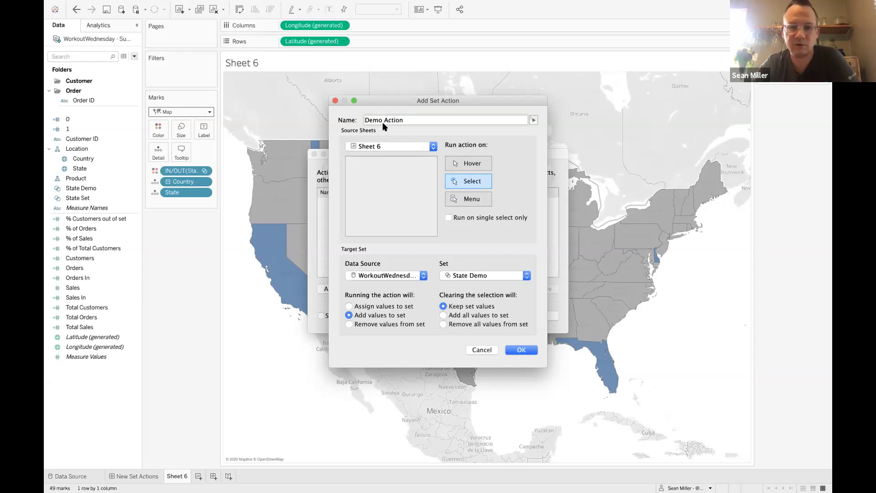
text(Add)
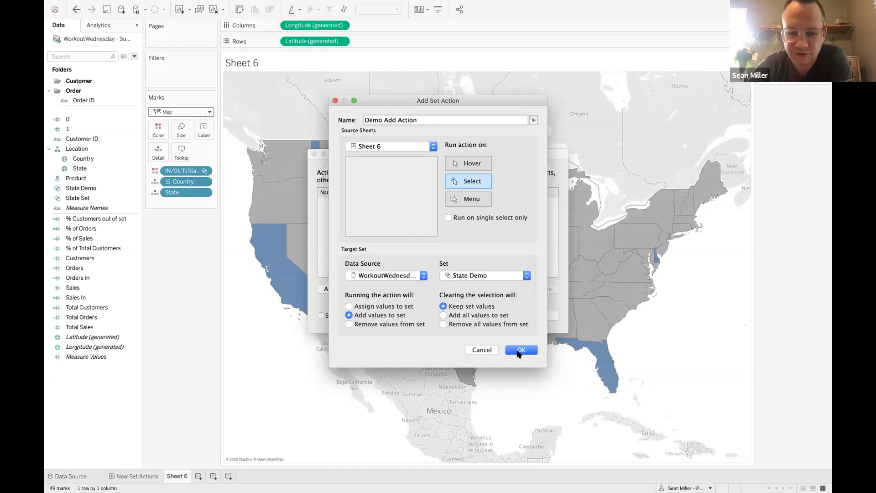
click(520, 350)
click(539, 316)
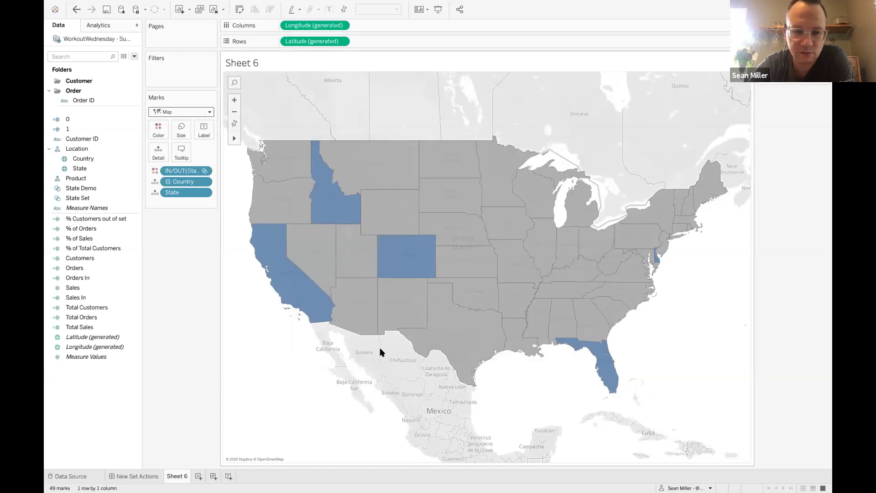
Step: Add Missouri, Nebraska, West Virginia, Texas, Minnesota and North Carolina to State Demo from the map
click(499, 279)
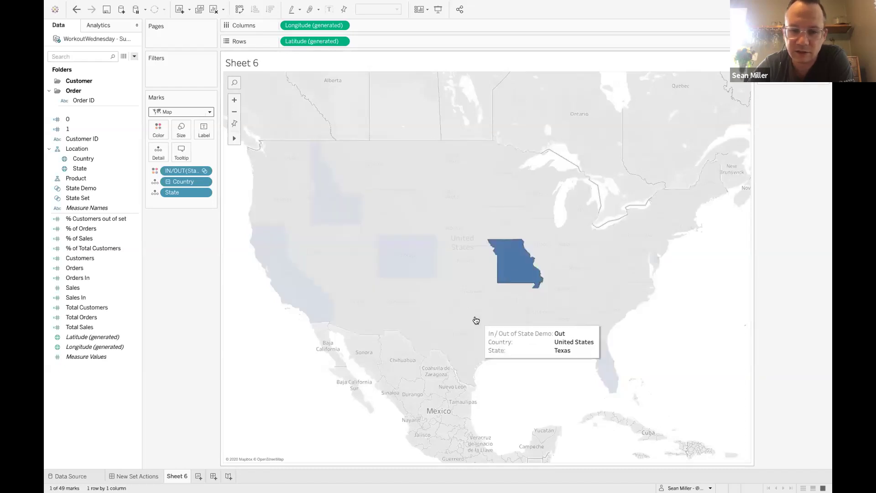
click(468, 227)
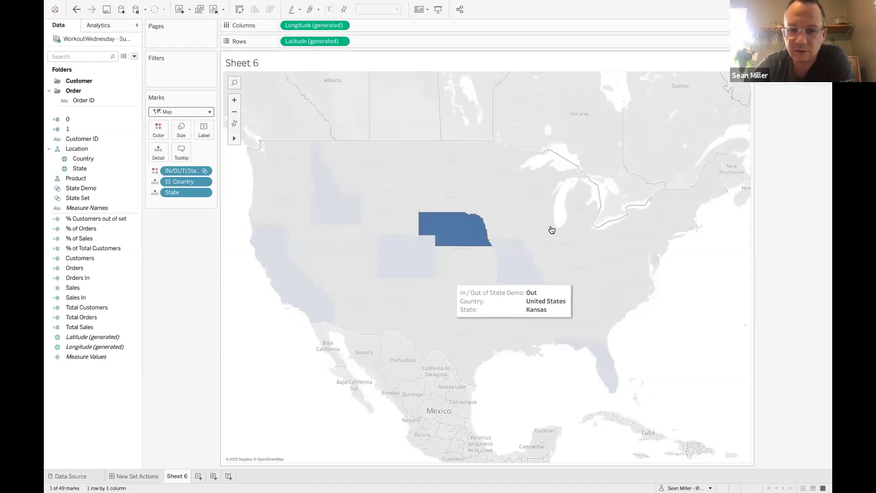
click(598, 264)
click(472, 312)
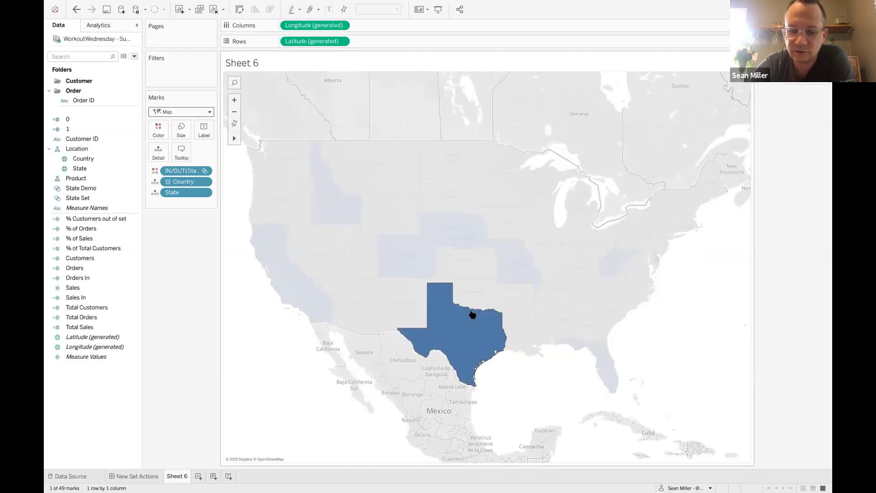
click(501, 185)
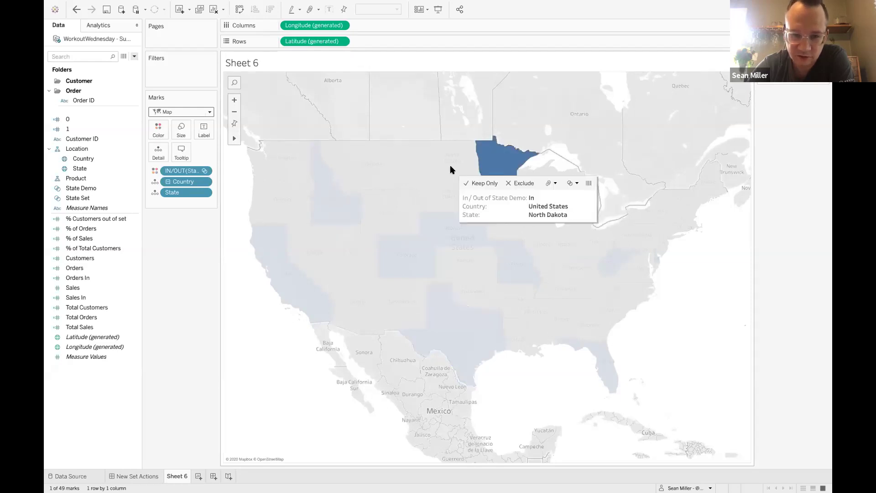
click(446, 174)
click(446, 174)
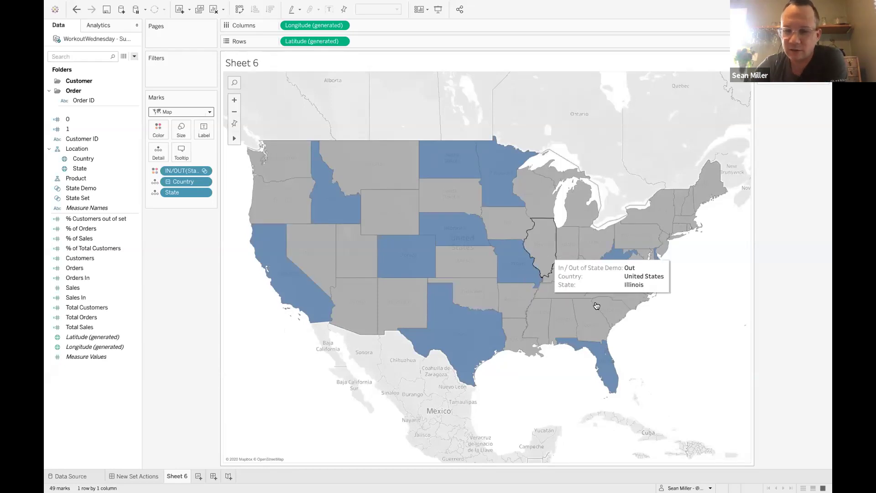
click(620, 292)
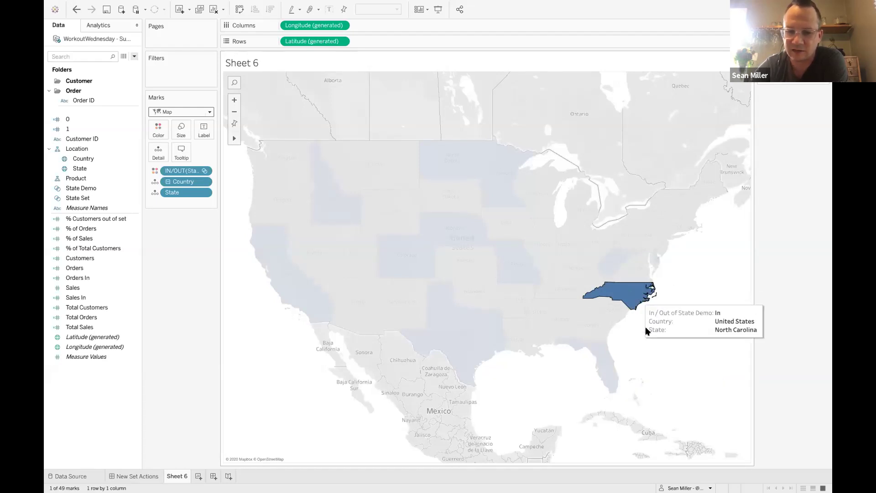
click(657, 336)
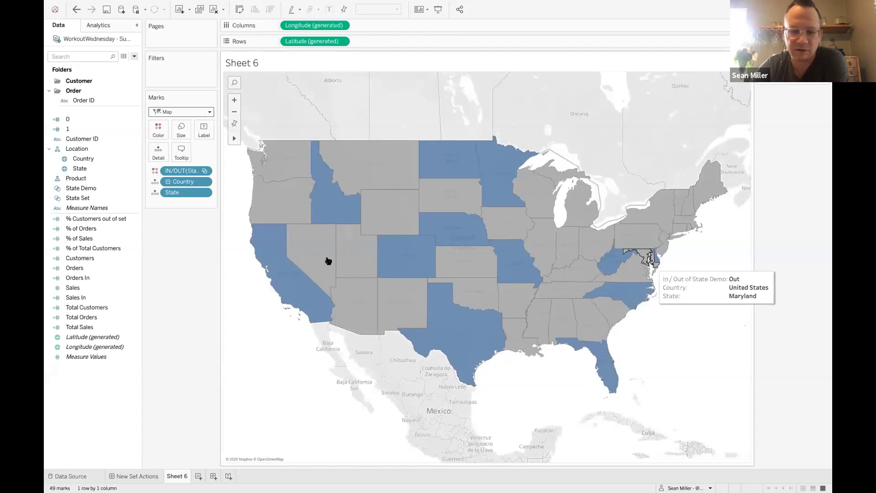
Step: Check the formulas of calculated fields 0 and 1 without changing them
click(71, 119)
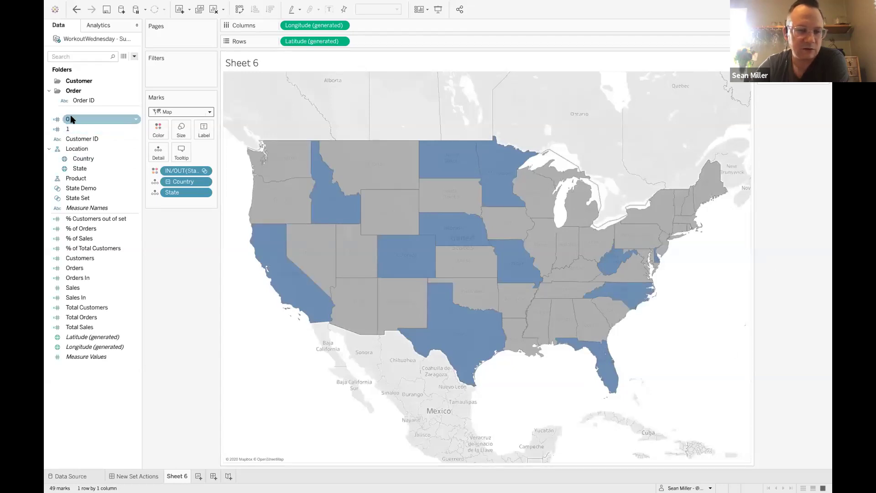
right_click(91, 120)
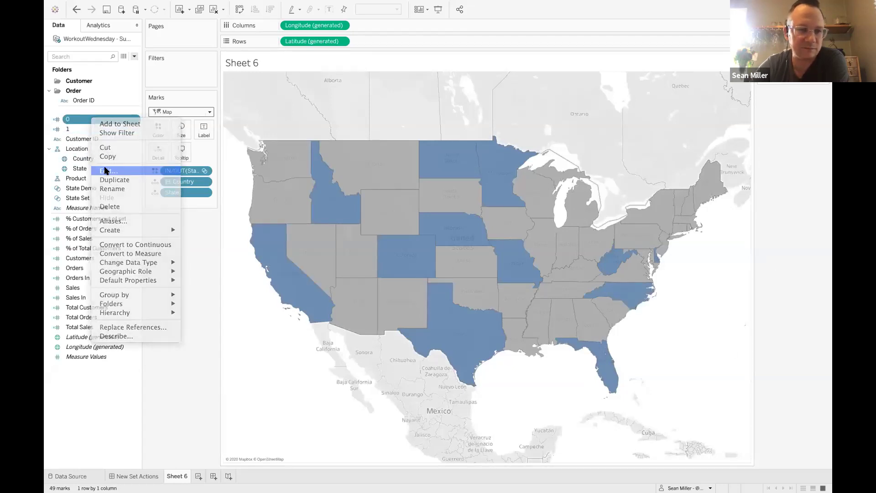
click(105, 171)
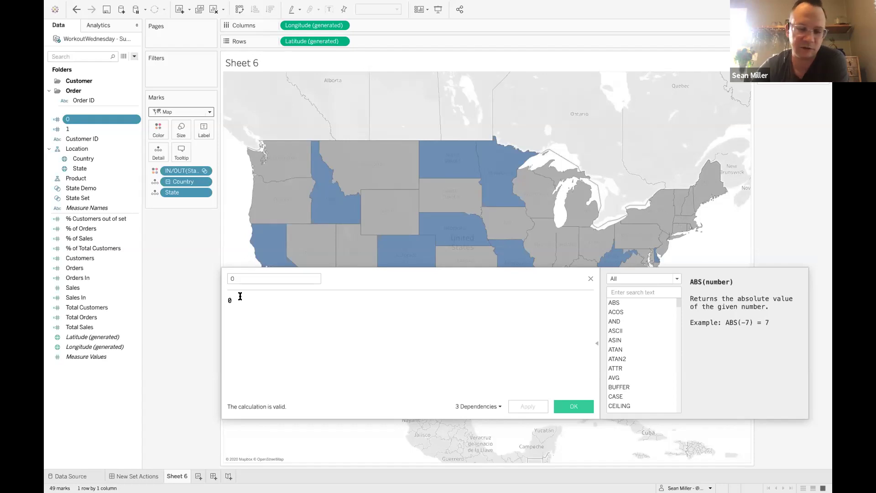
click(589, 280)
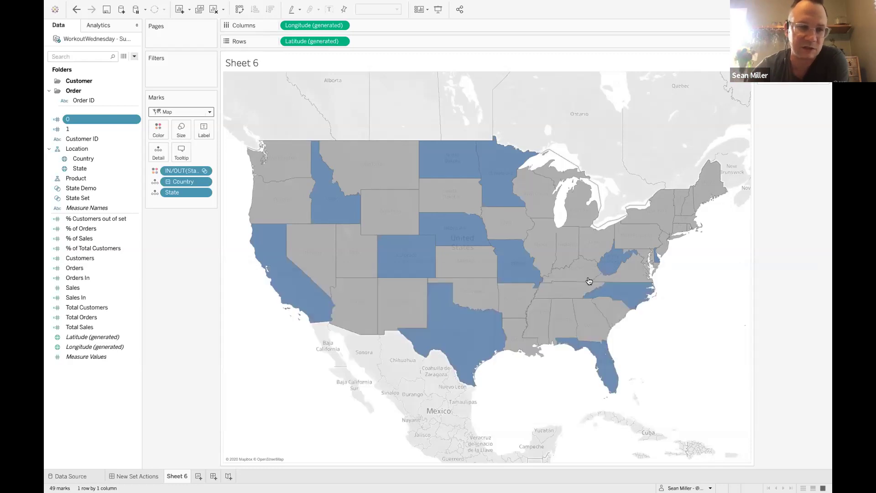
right_click(84, 129)
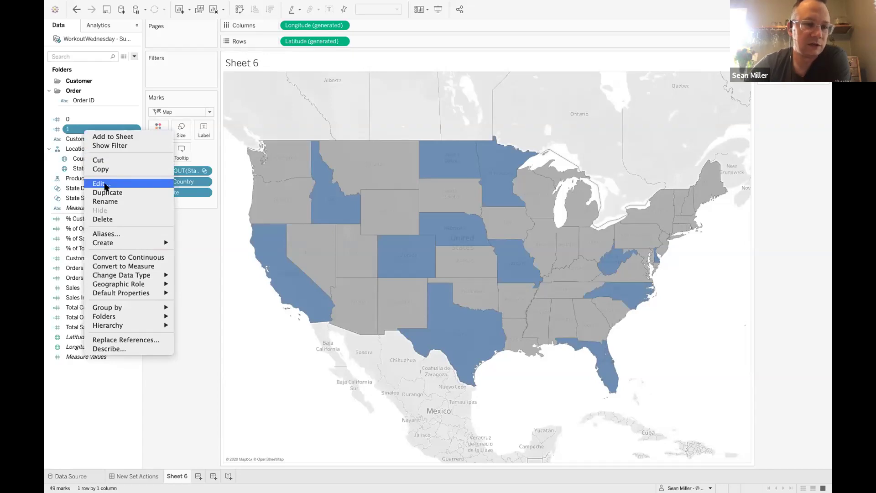
click(101, 184)
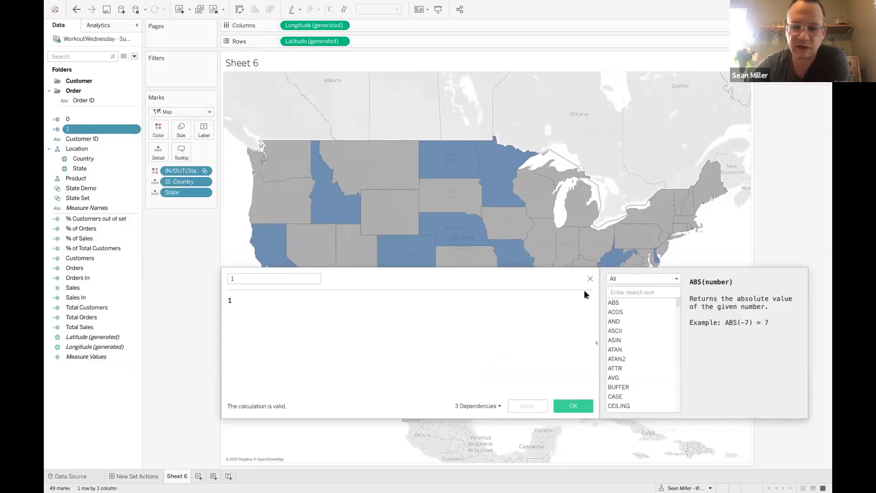
click(590, 278)
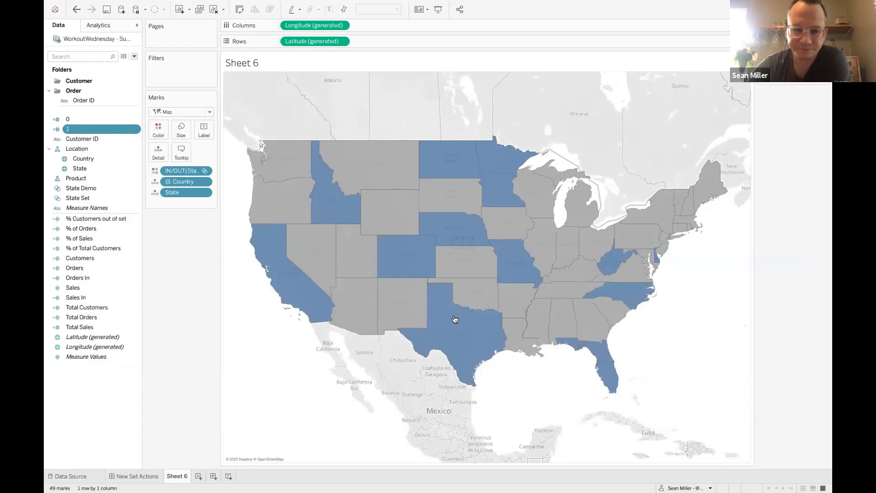
Step: Put fields 0 and 1 on Detail and bring up the new action types
ctrl+click(89, 121)
drag(89, 124, 156, 154)
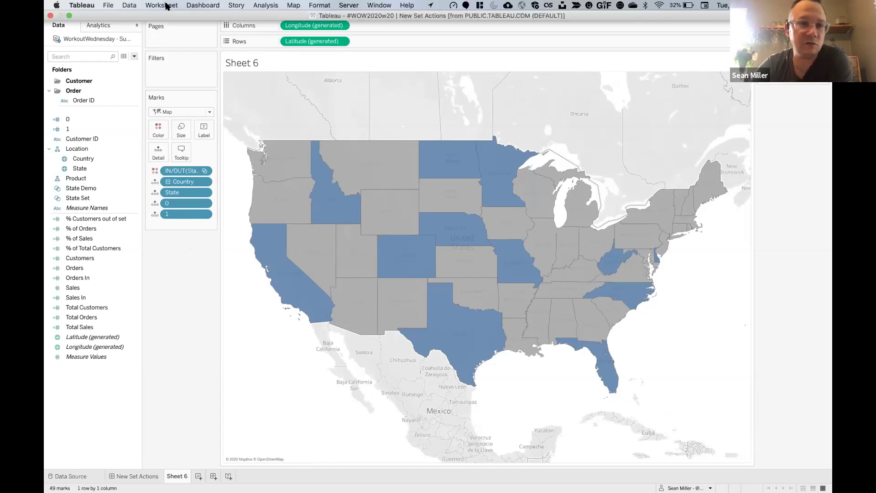
click(161, 5)
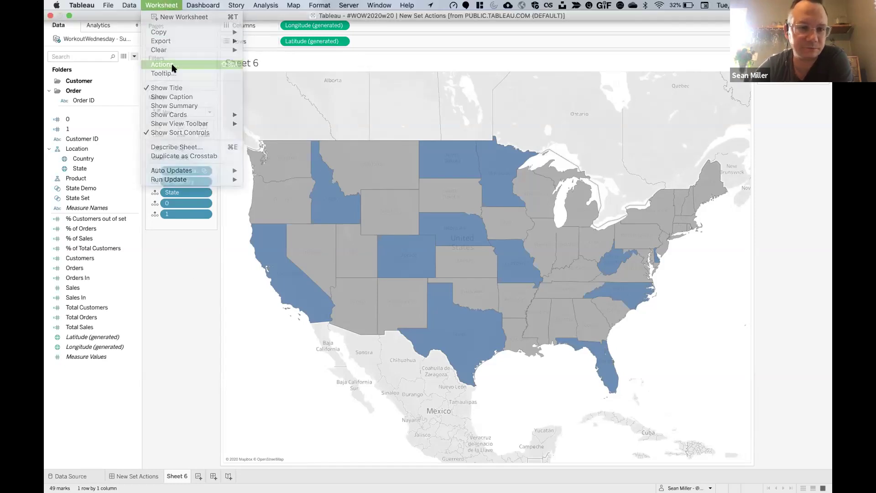
click(172, 68)
click(362, 288)
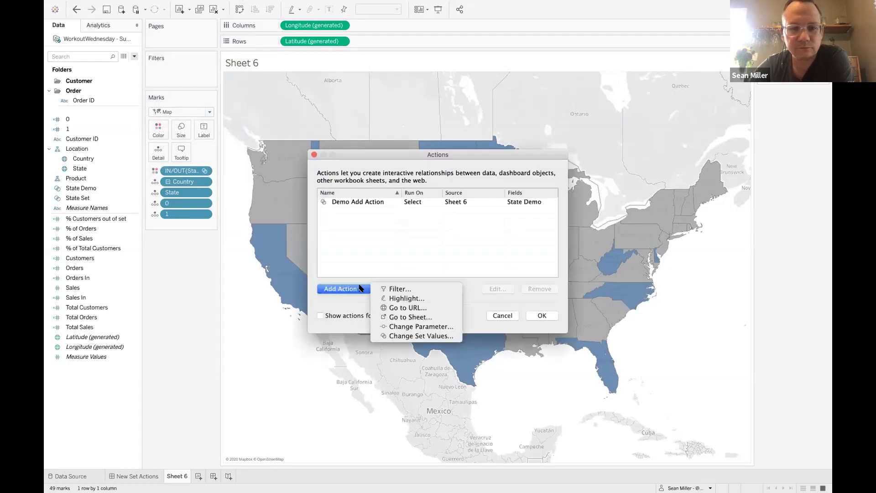
Step: Start a filter action with Sheet 6 as its only source sheet
click(429, 290)
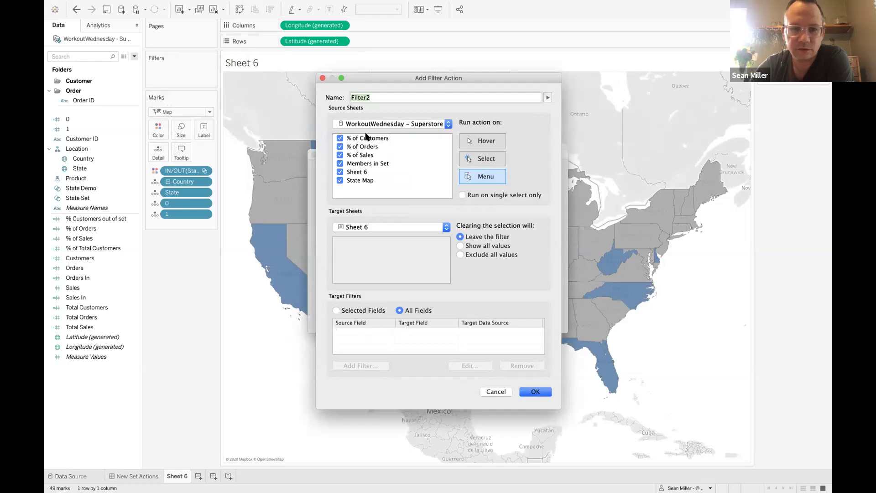
click(371, 139)
shift+click(364, 180)
click(360, 173)
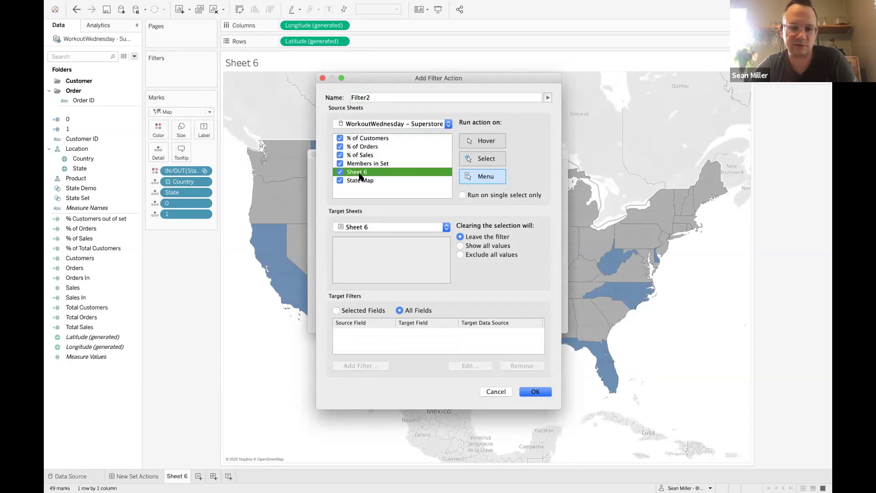
click(368, 139)
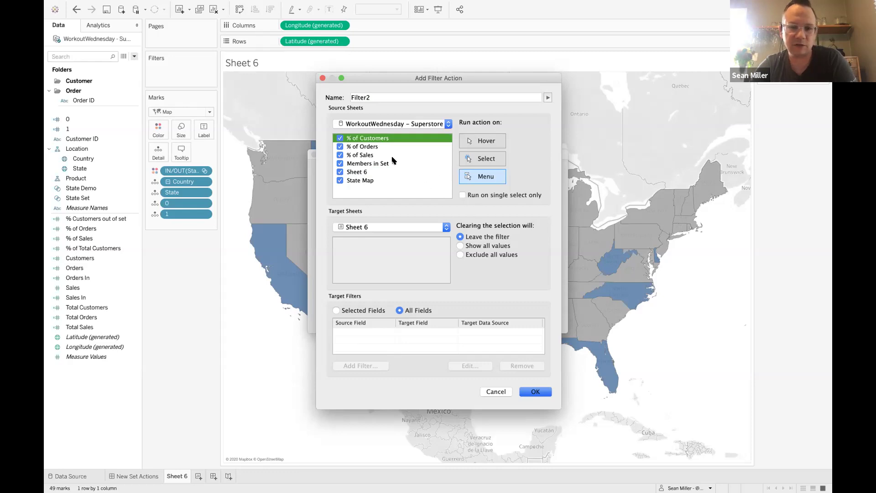
key(super+a)
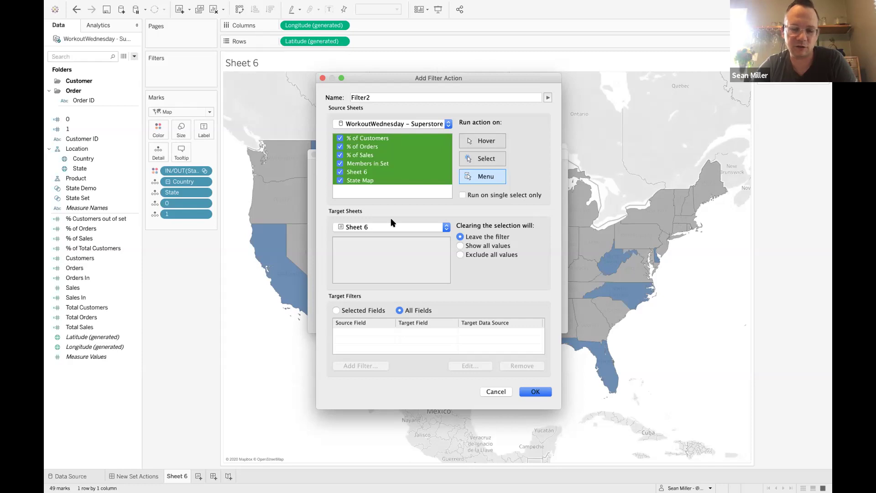
key(space)
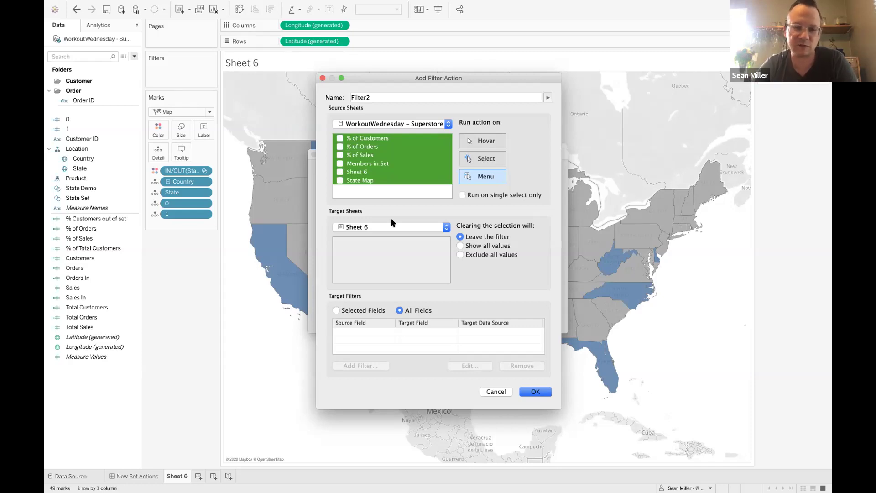
click(365, 173)
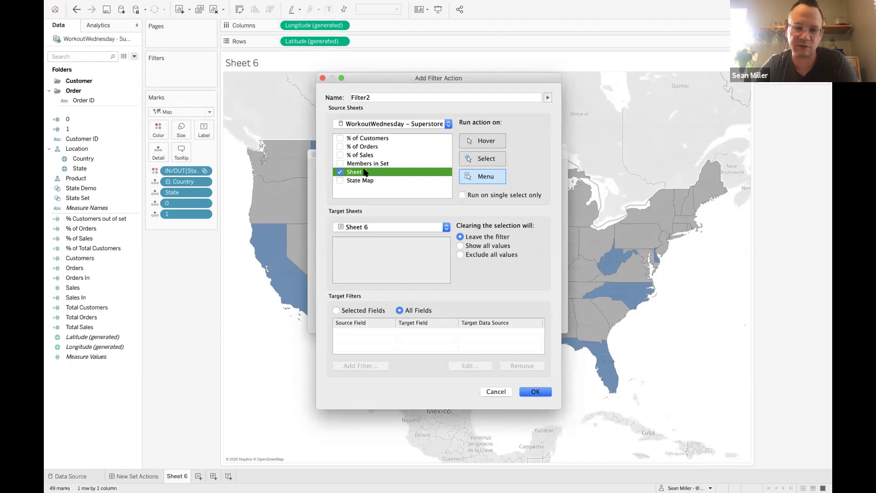
Step: Run the action on Select, keep the filter on clearing, and use selected fields
click(486, 160)
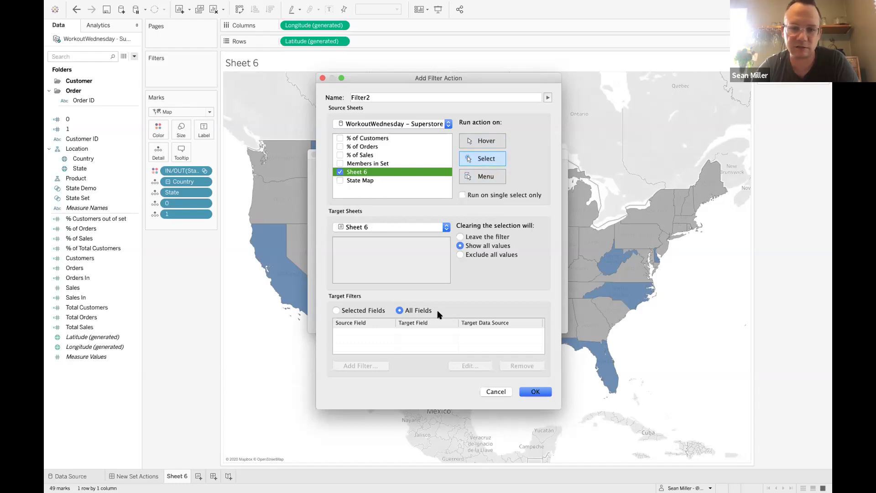
click(458, 237)
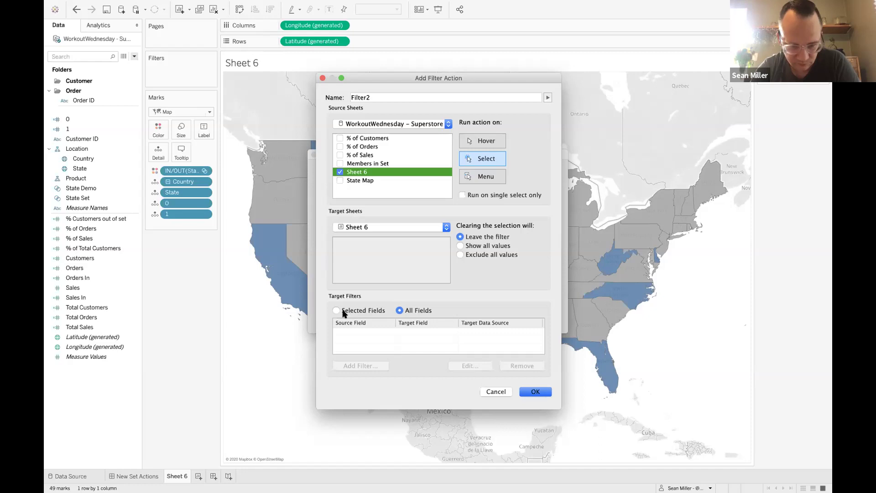
click(368, 311)
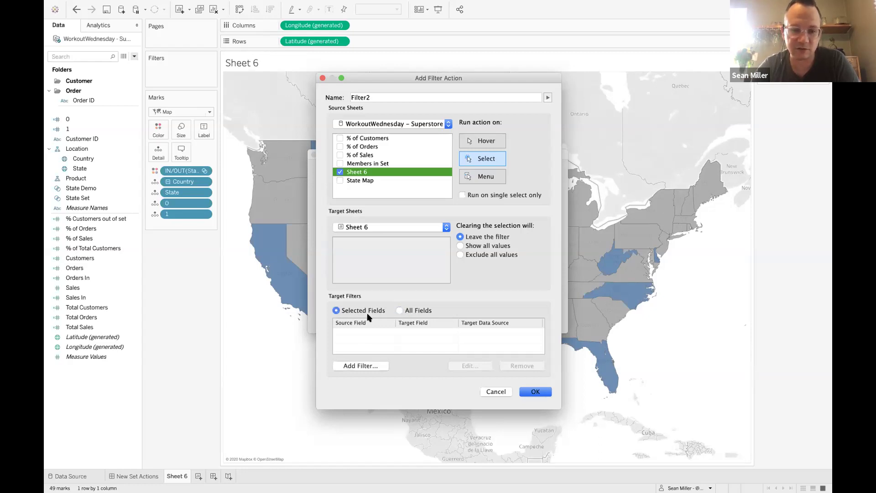
Step: Map source field 1 to target field 0 and save the Filter2 action
click(360, 366)
click(418, 218)
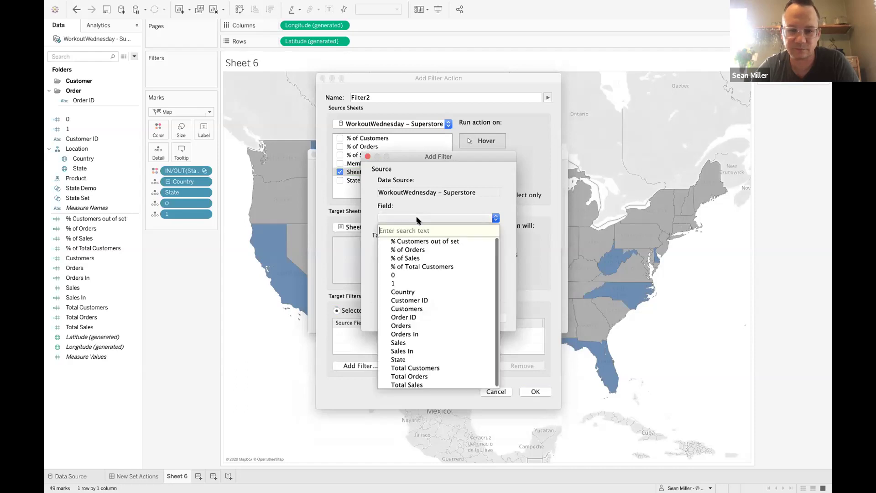
click(401, 282)
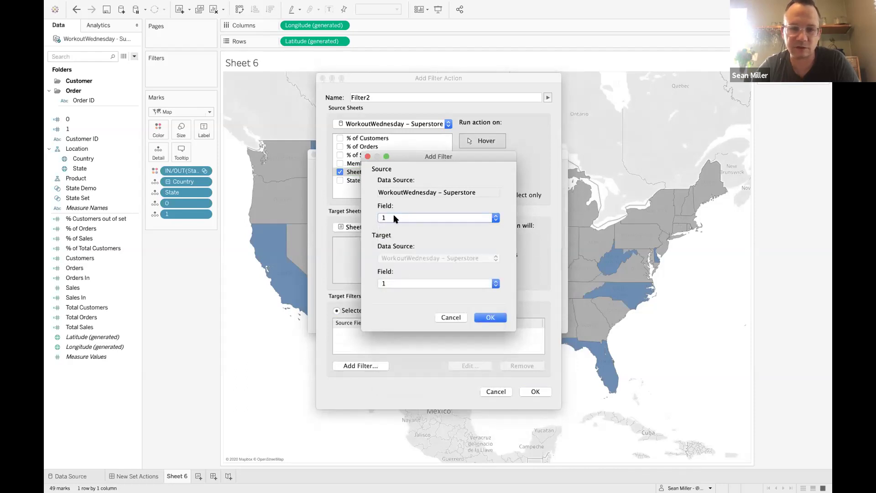
click(395, 282)
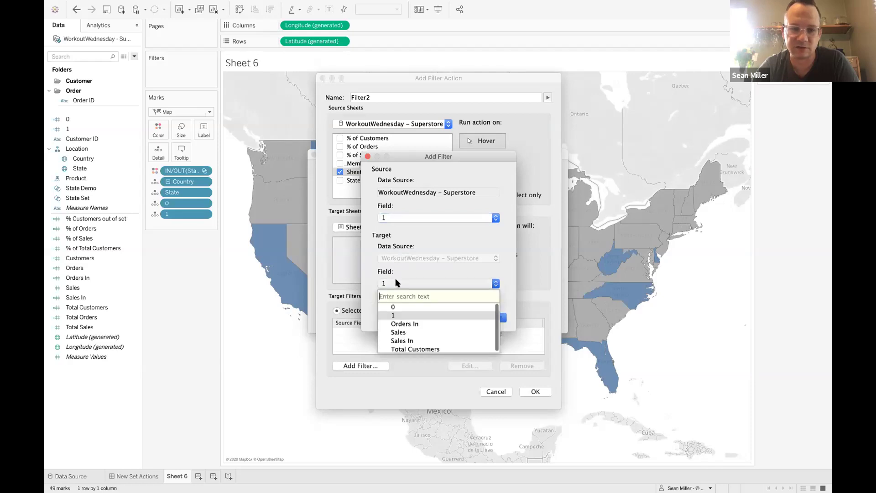
click(395, 305)
click(485, 317)
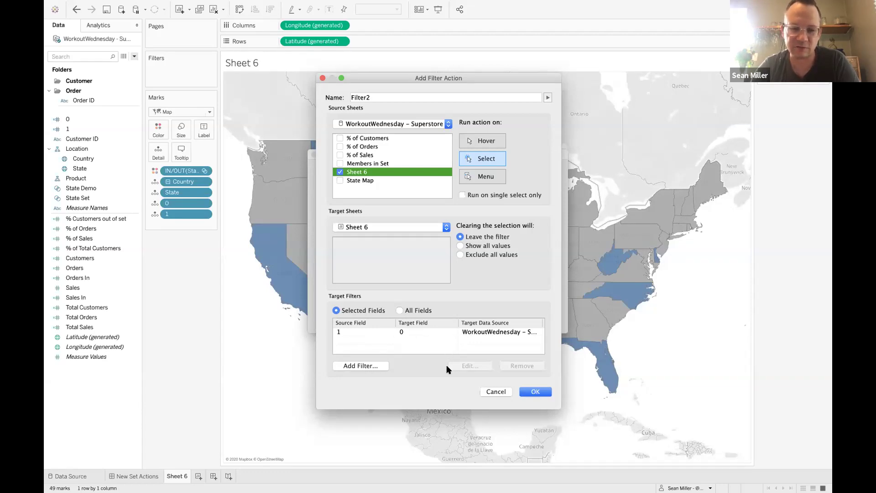
click(541, 392)
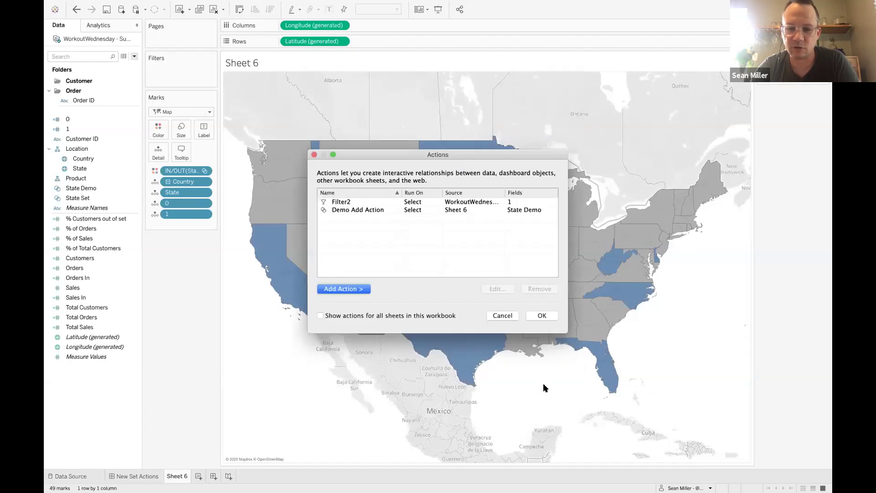
Step: Test the action on Ohio, remove its Action filter, and go to New Set Actions
click(544, 317)
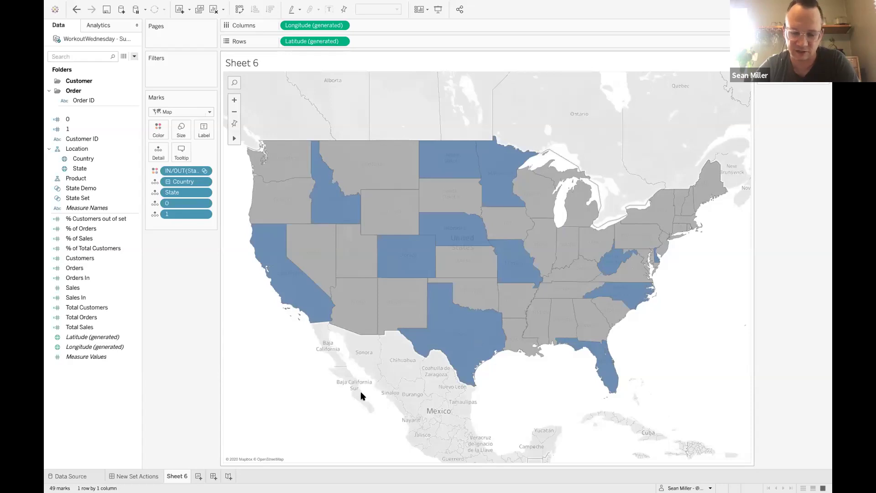
click(593, 246)
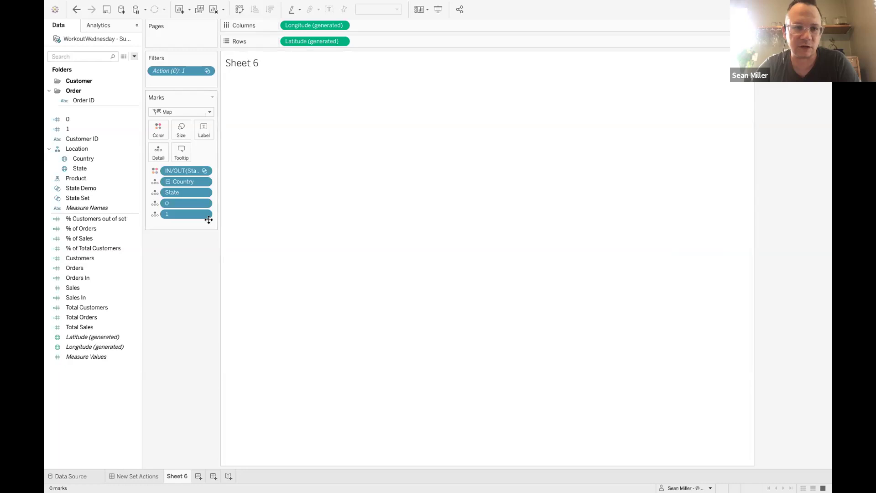
drag(182, 76, 175, 274)
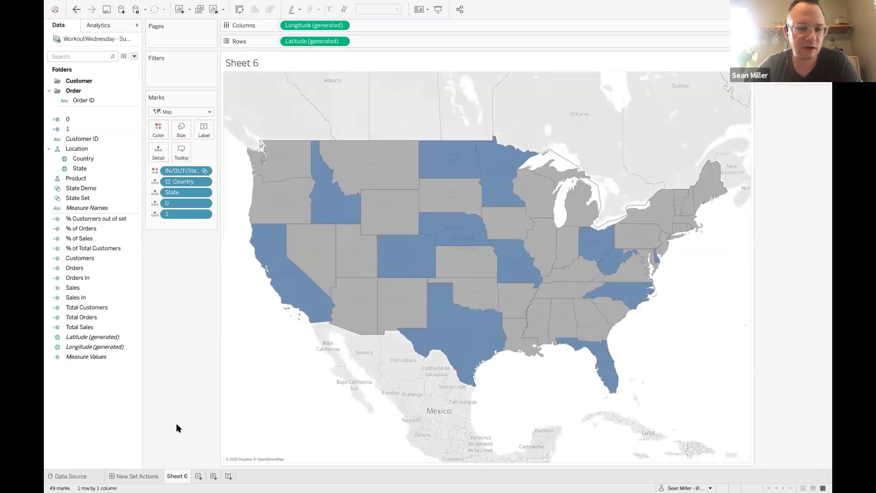
click(136, 476)
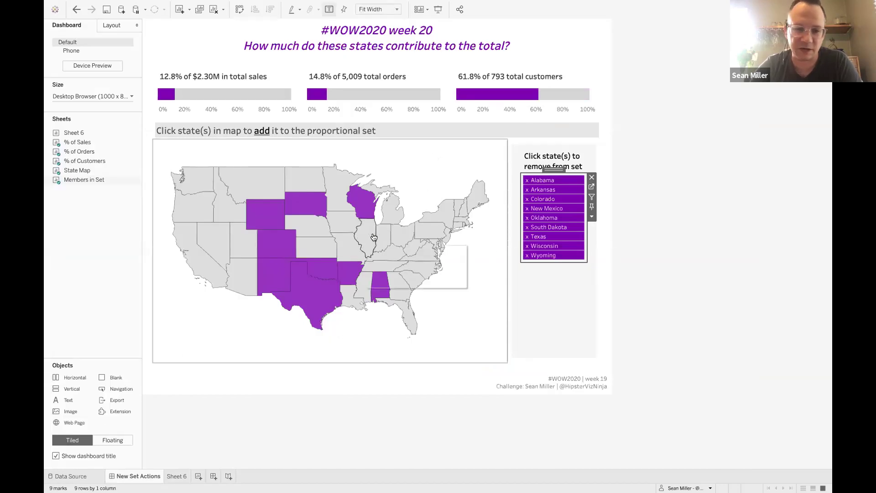
Step: Review and confirm the Filter2 and Filter1 actions, then add Nevada to the set
mouse_move(372, 250)
mouse_move(194, 22)
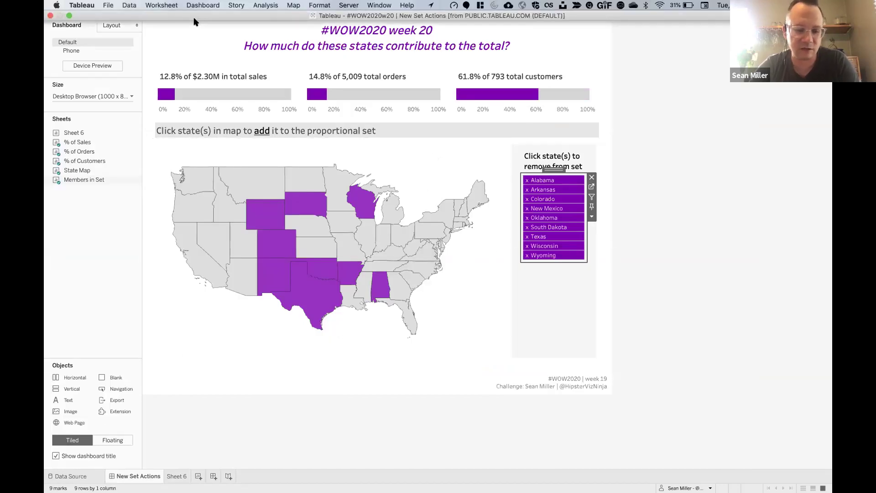
click(203, 5)
click(214, 69)
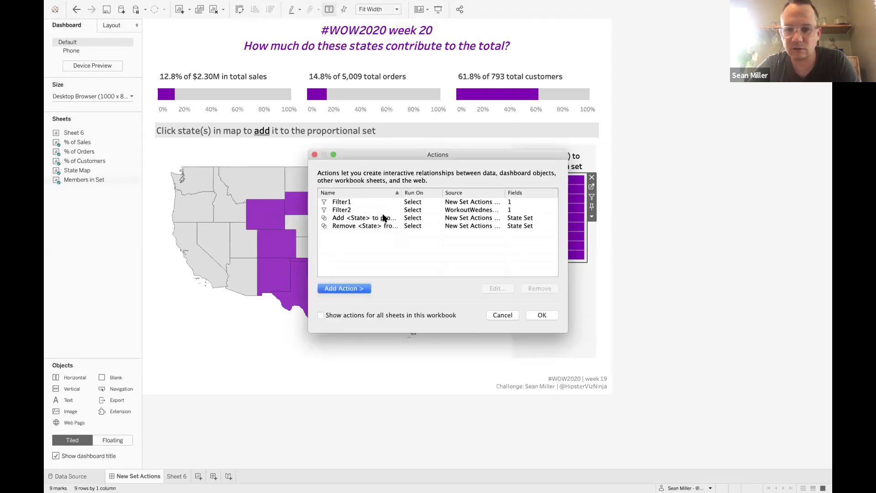
double_click(365, 210)
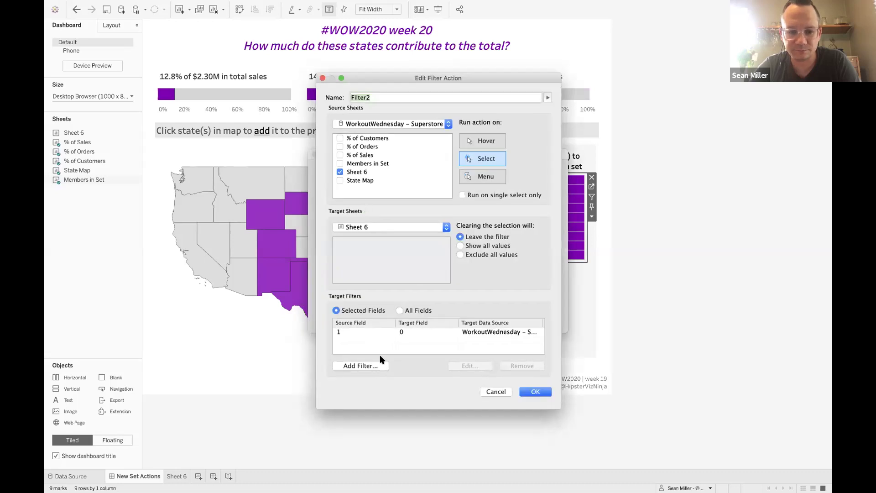
click(496, 391)
double_click(365, 204)
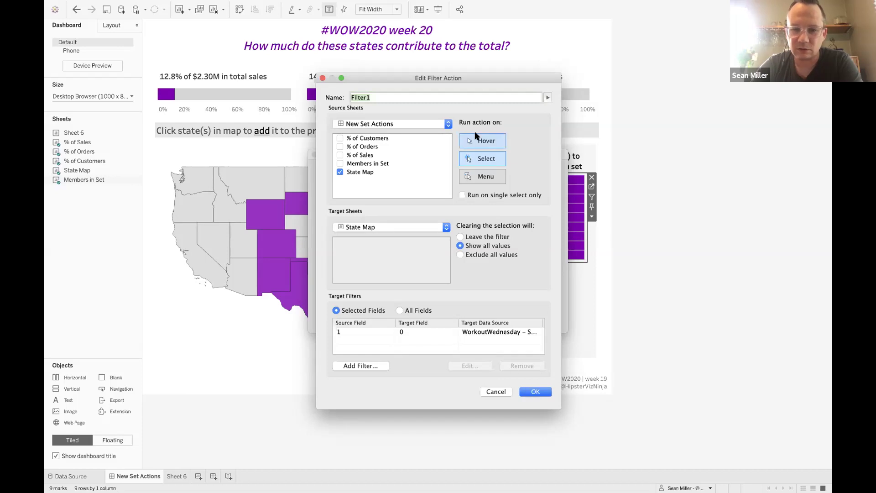
click(530, 394)
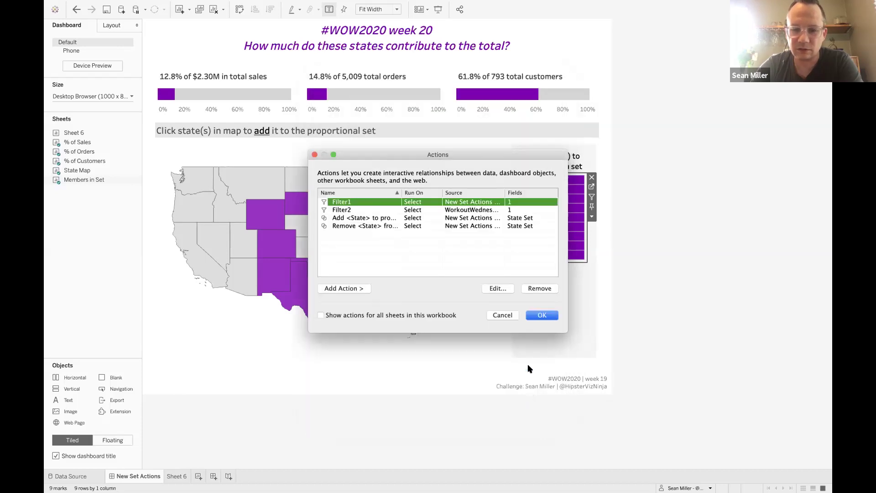
click(542, 315)
click(224, 243)
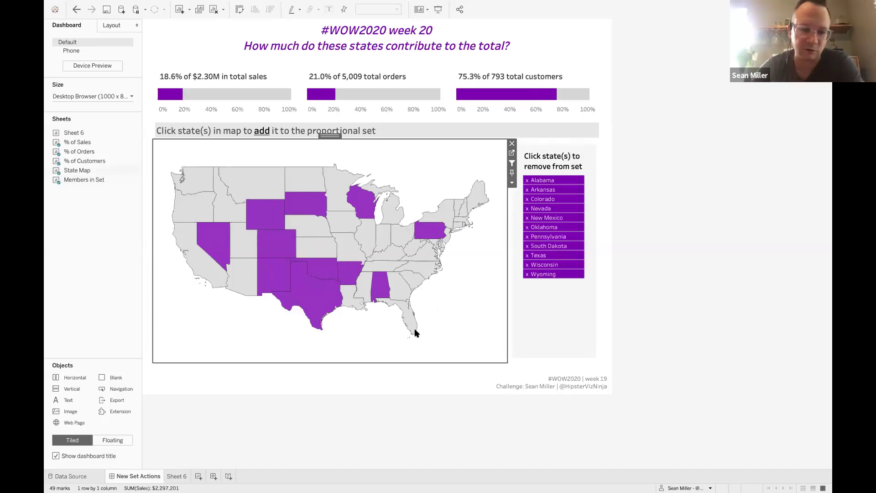
Step: Add a blank Sheet 7, then open the Members in Set worksheet from the dashboard list
click(174, 476)
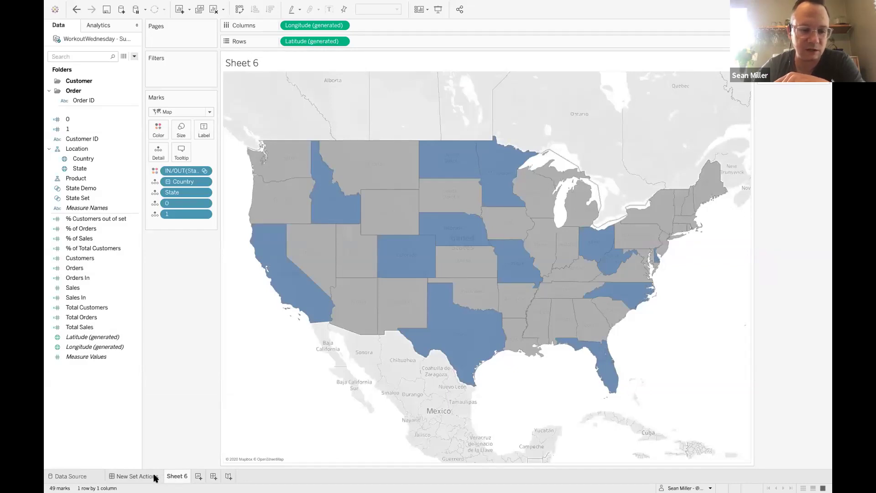
click(198, 476)
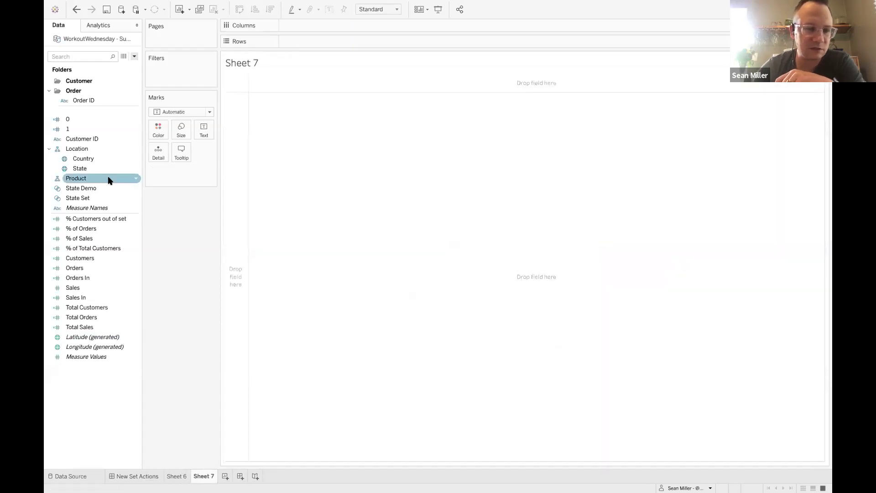
click(137, 475)
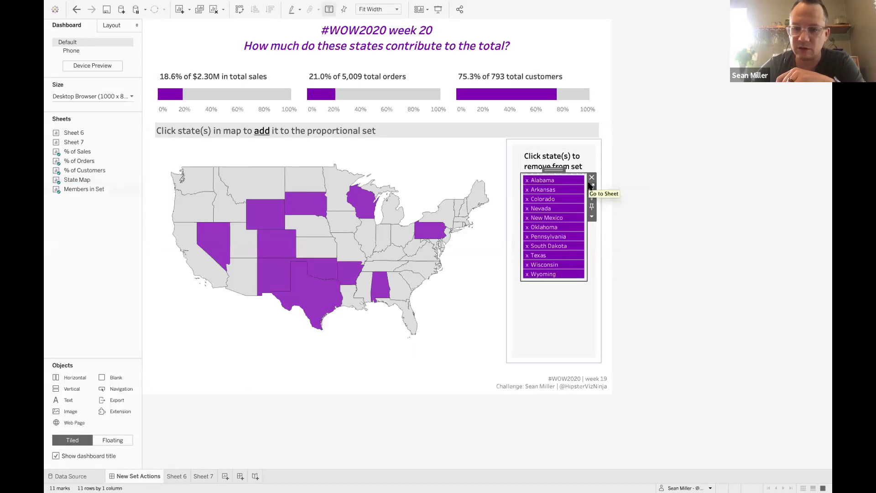
click(590, 188)
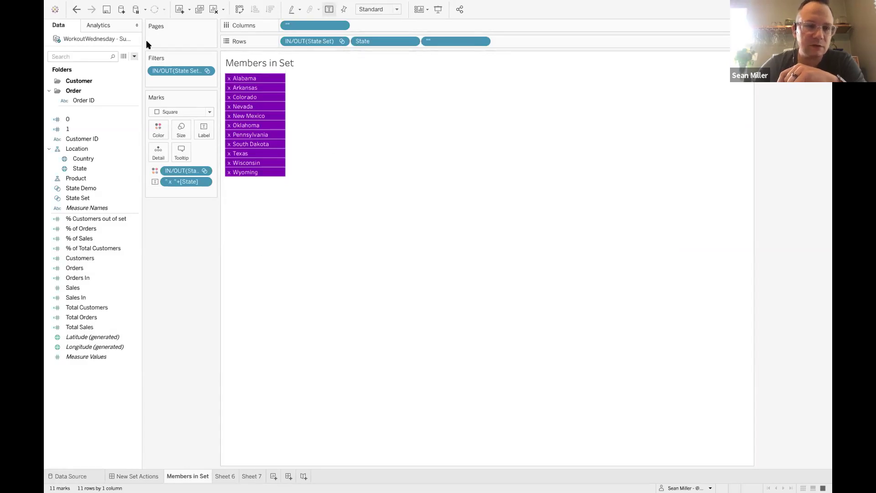
right_click(186, 72)
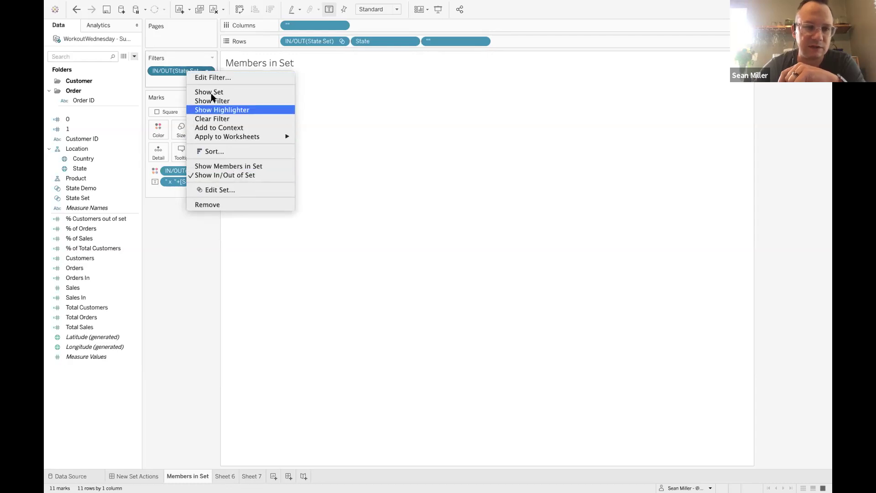
click(212, 78)
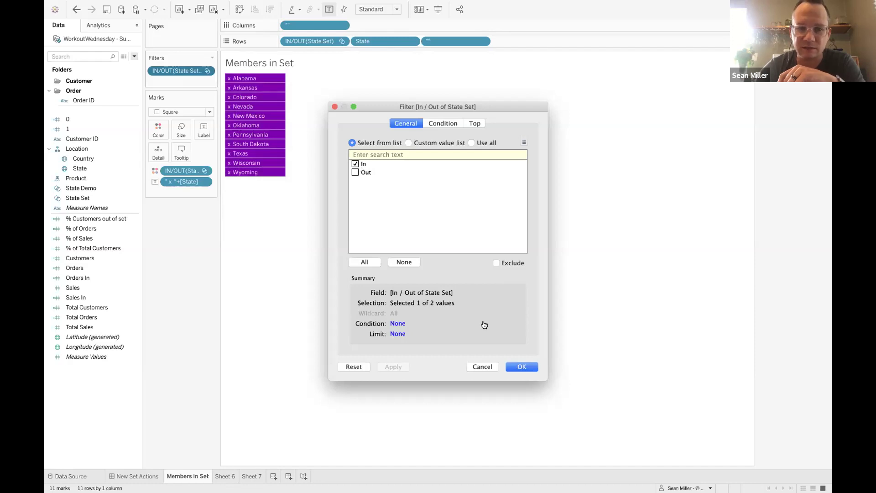
click(483, 367)
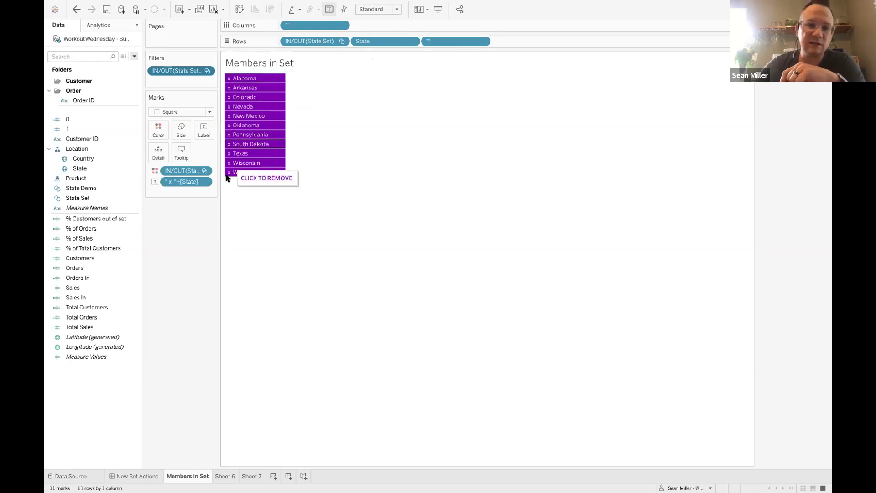
click(340, 43)
click(323, 117)
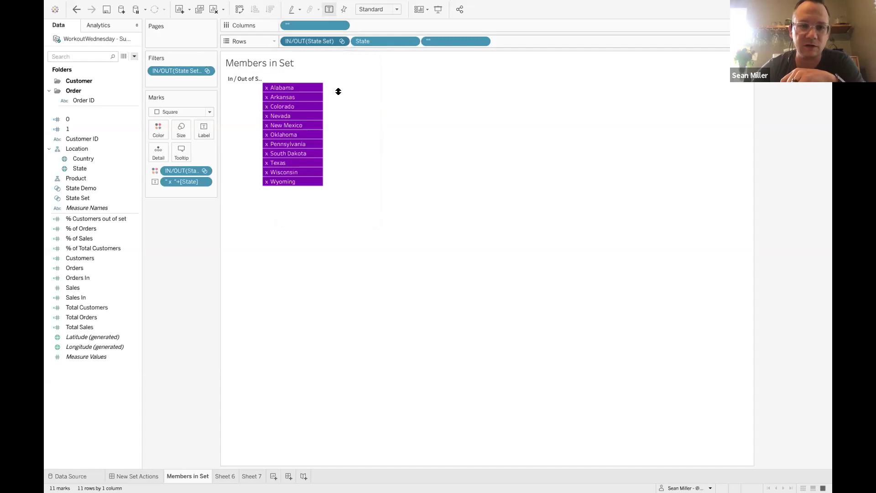
click(409, 43)
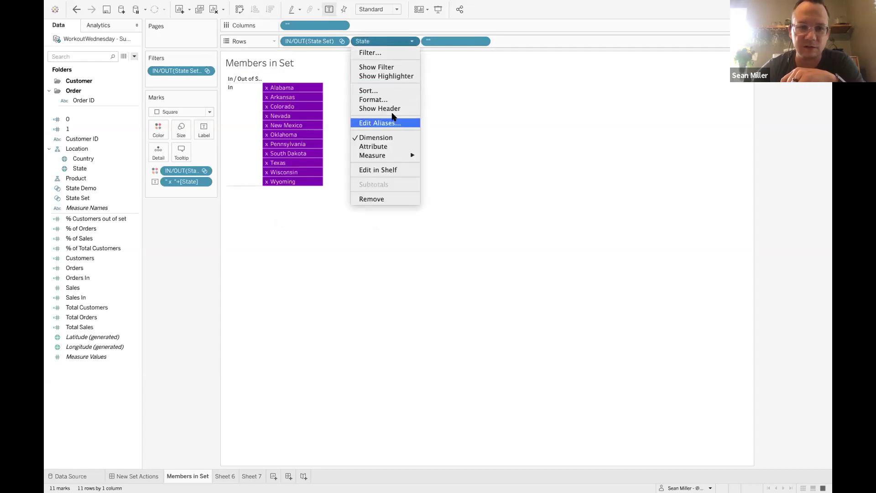
click(390, 108)
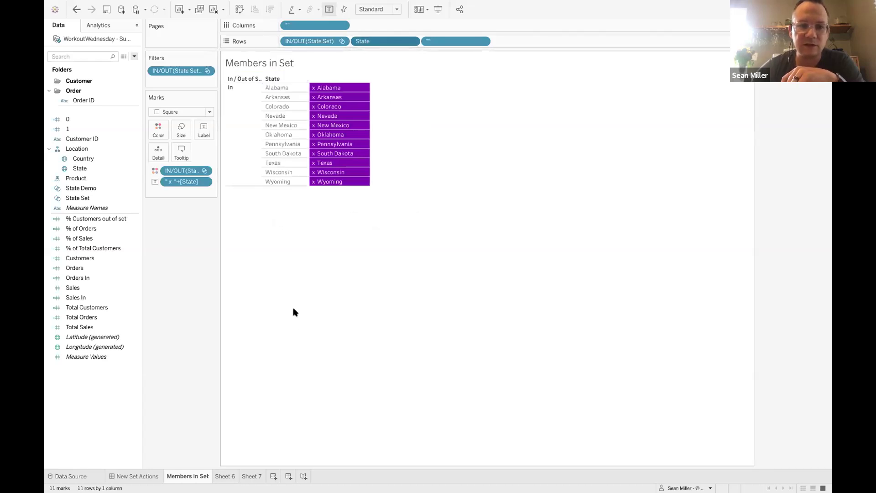
click(341, 41)
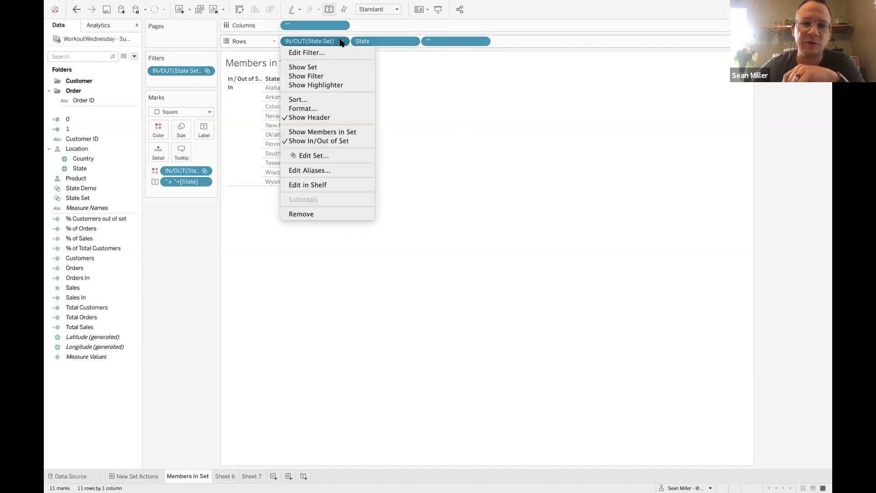
click(345, 118)
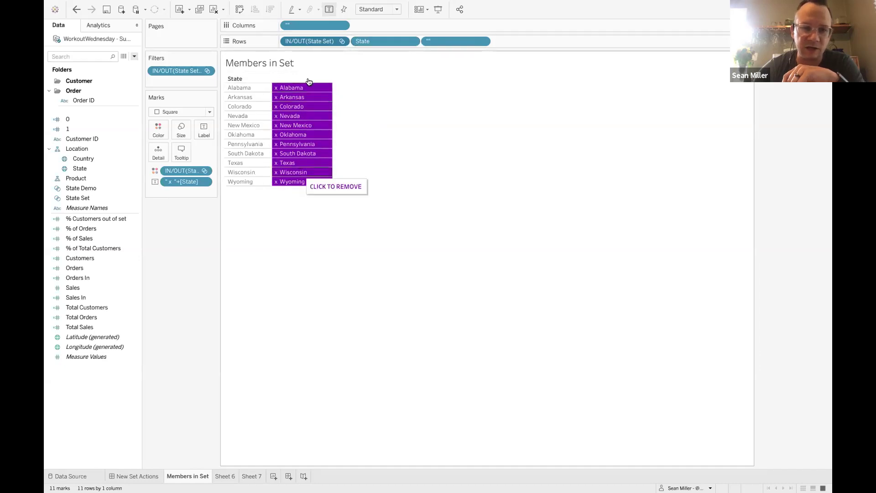
click(411, 41)
click(394, 108)
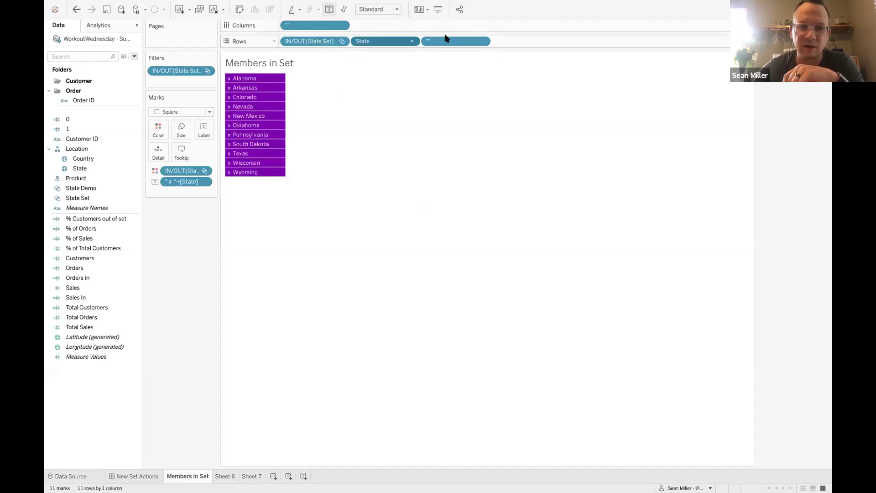
Step: Remove the blank "" pills from Columns and Rows and widen the list
drag(312, 25, 182, 296)
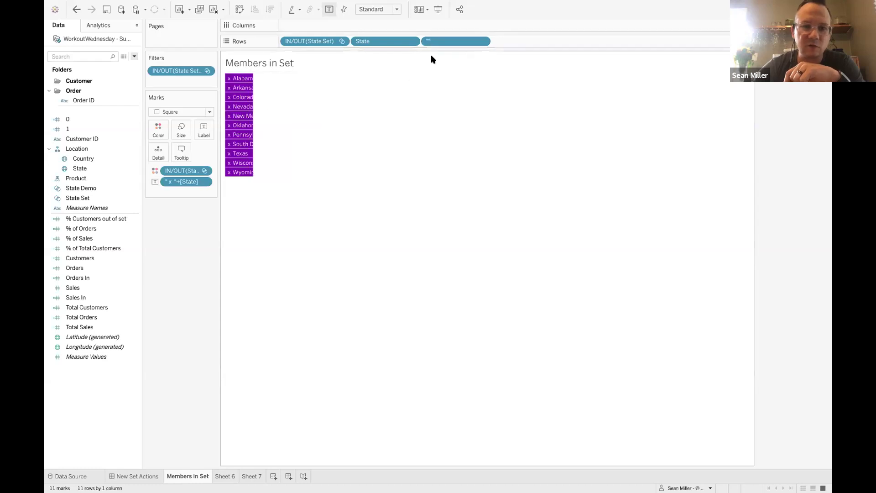
drag(448, 41, 228, 274)
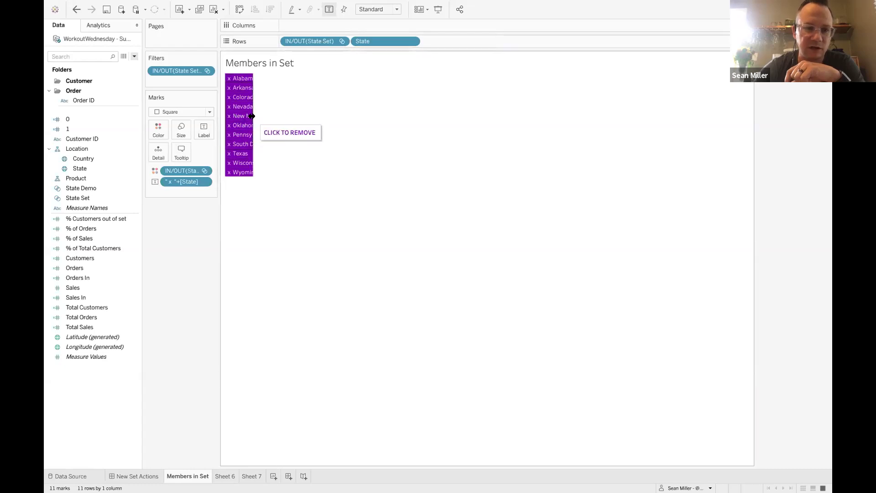
drag(252, 116, 352, 121)
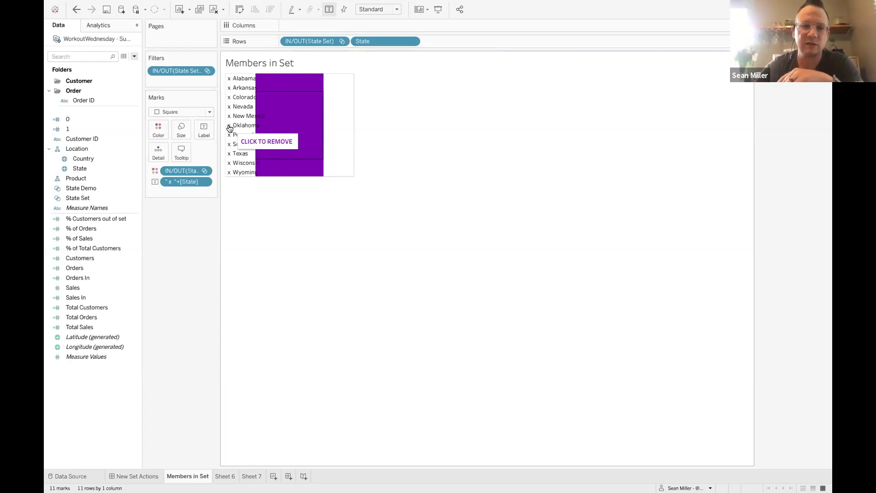
Step: Add new blank "" calculations to Columns and Rows
double_click(317, 25)
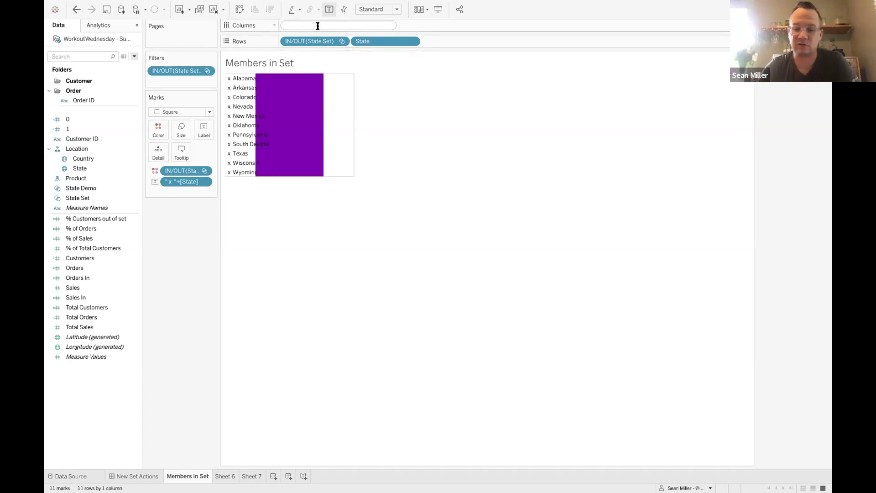
key(Return)
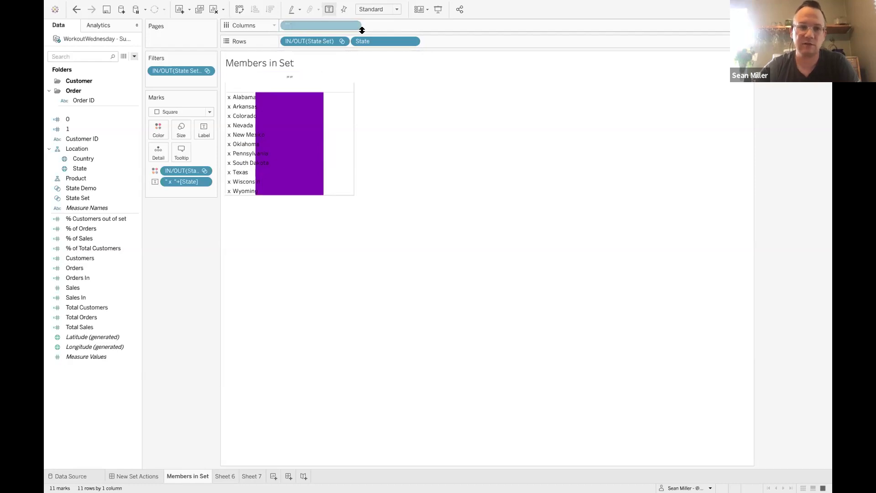
double_click(435, 41)
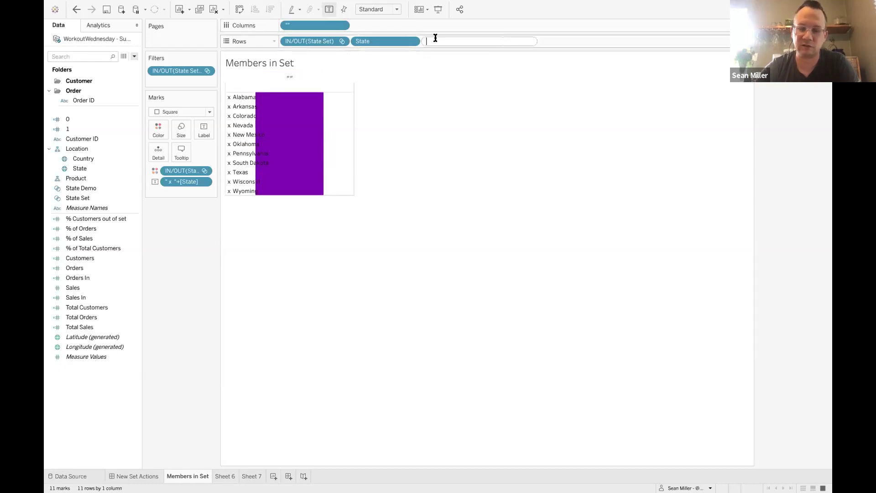
text("")
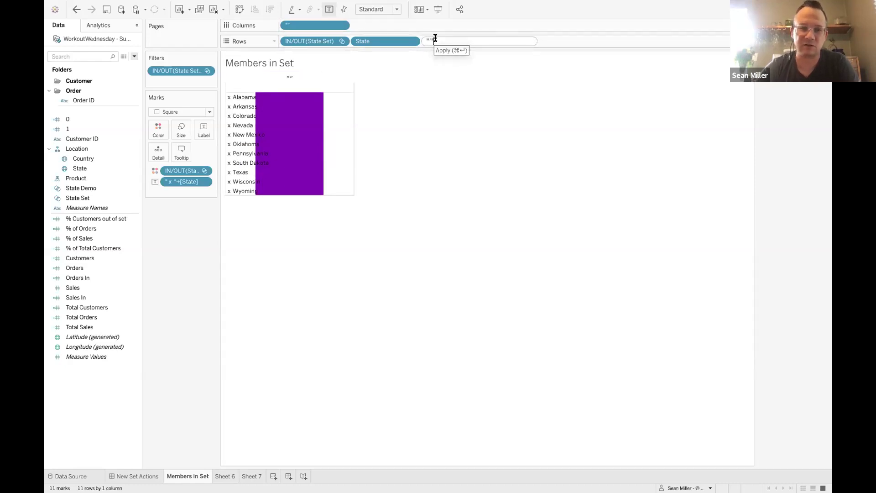
key(Return)
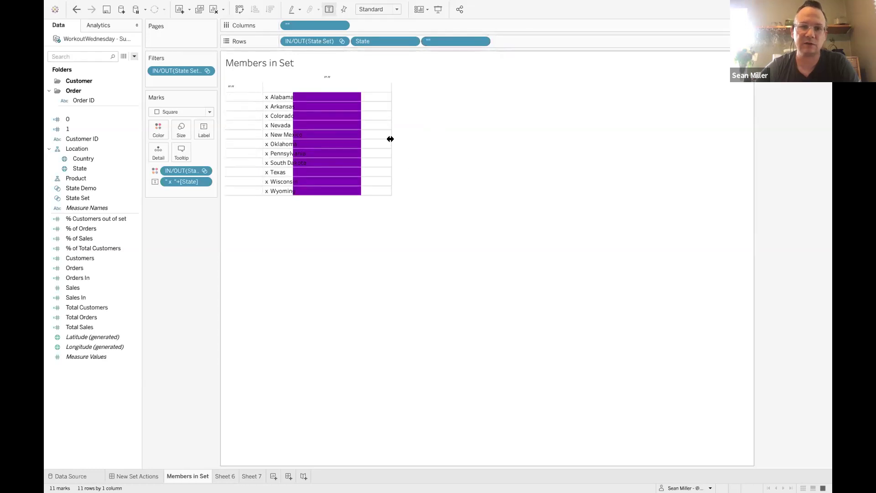
Step: Narrow the list column and hide the Rows "" pill's header
drag(390, 139, 330, 141)
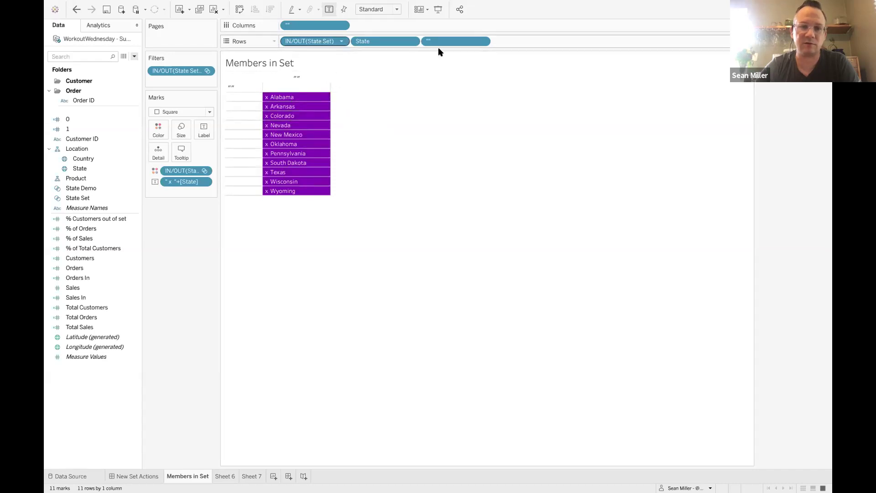
click(484, 45)
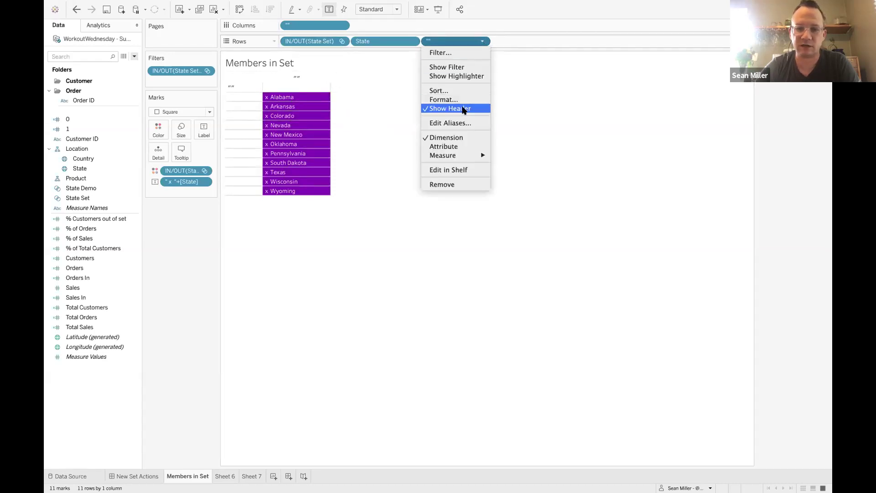
click(464, 108)
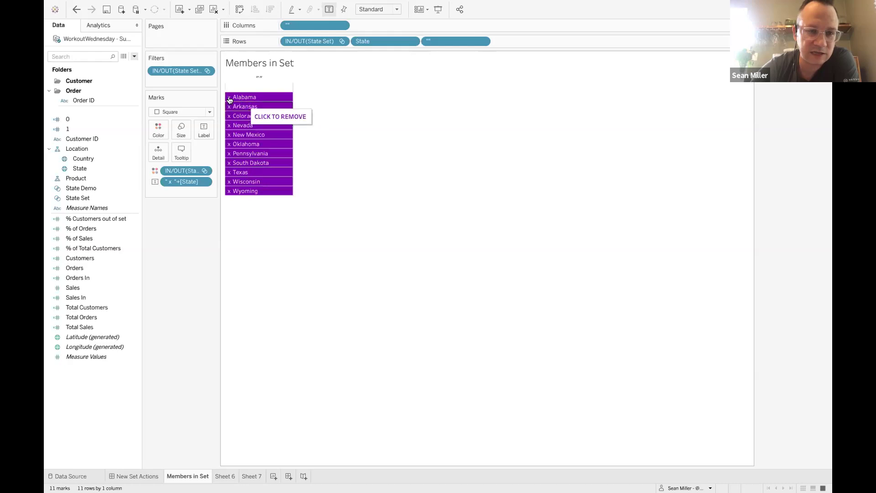
double_click(182, 182)
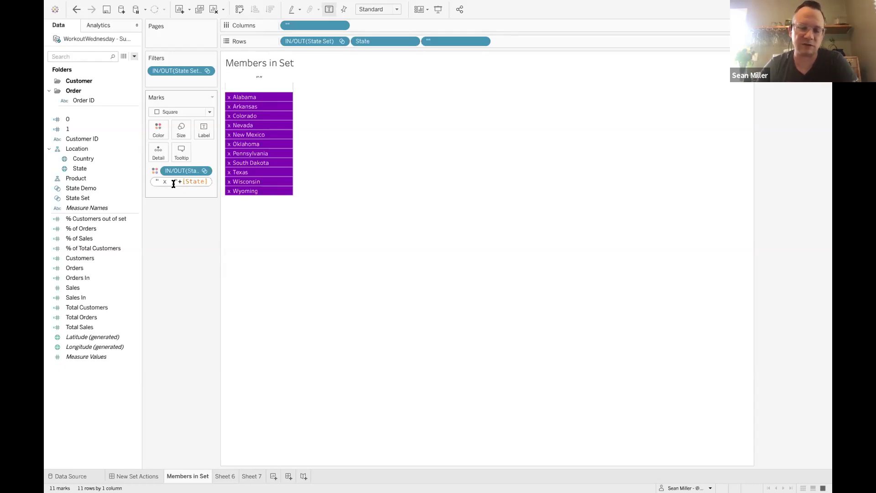
mouse_move(229, 194)
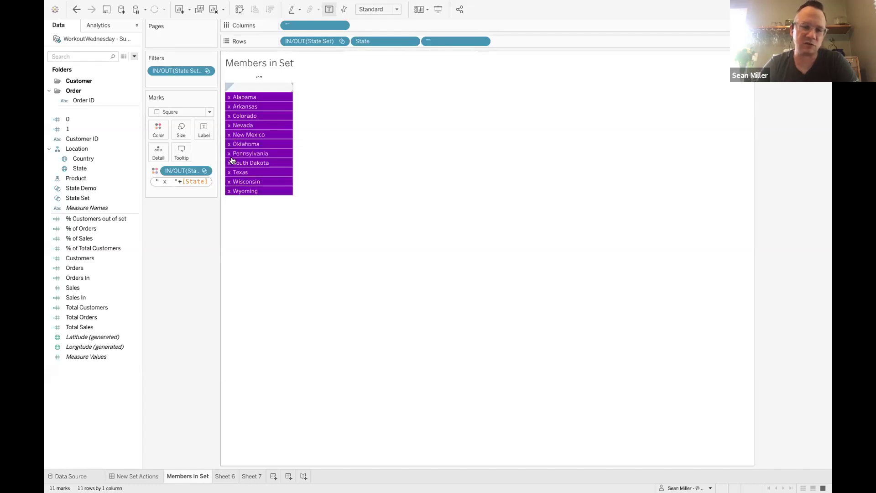
drag(173, 181, 158, 178)
click(195, 181)
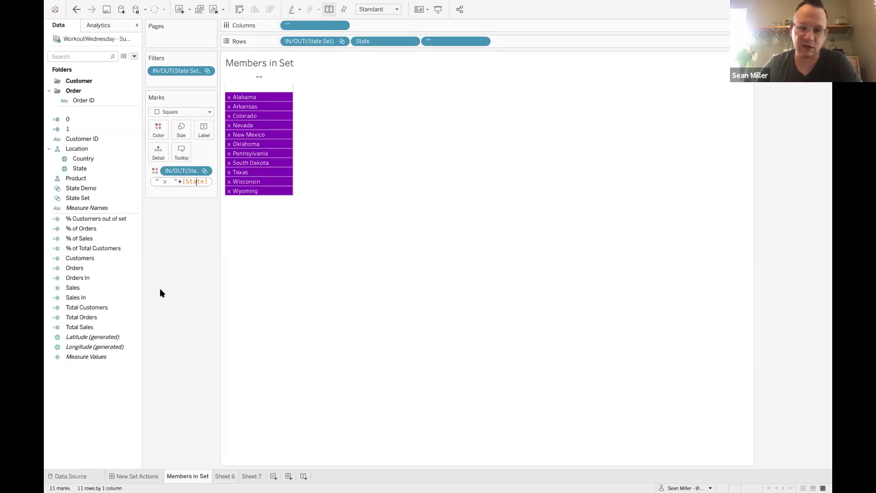
key(Return)
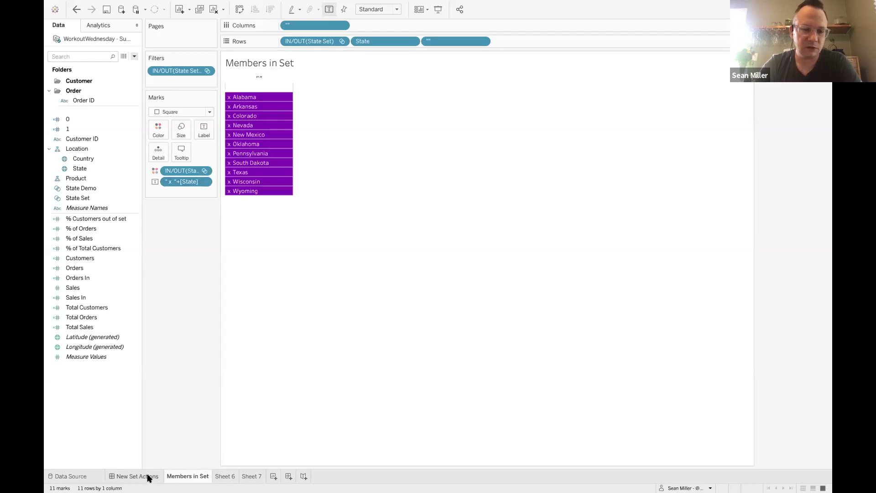
mouse_move(148, 478)
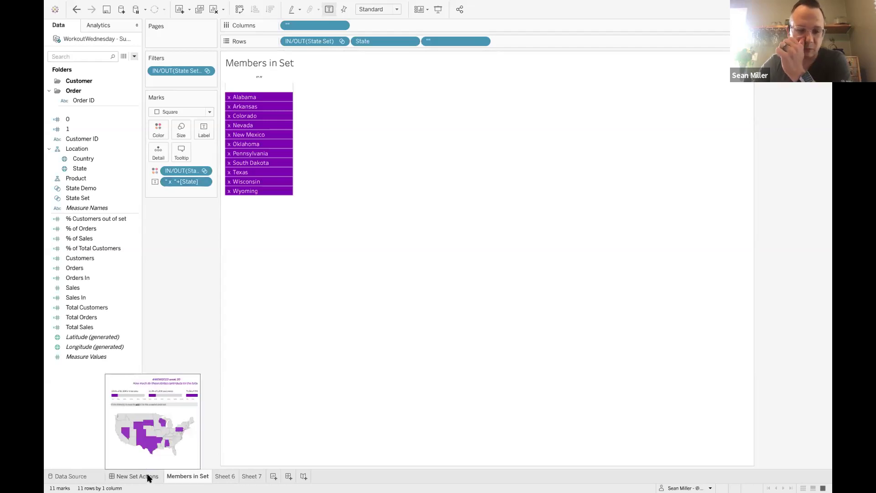
Step: Turn off Show Header on the Members in Set empty Columns pill, then return to the dashboard
click(148, 476)
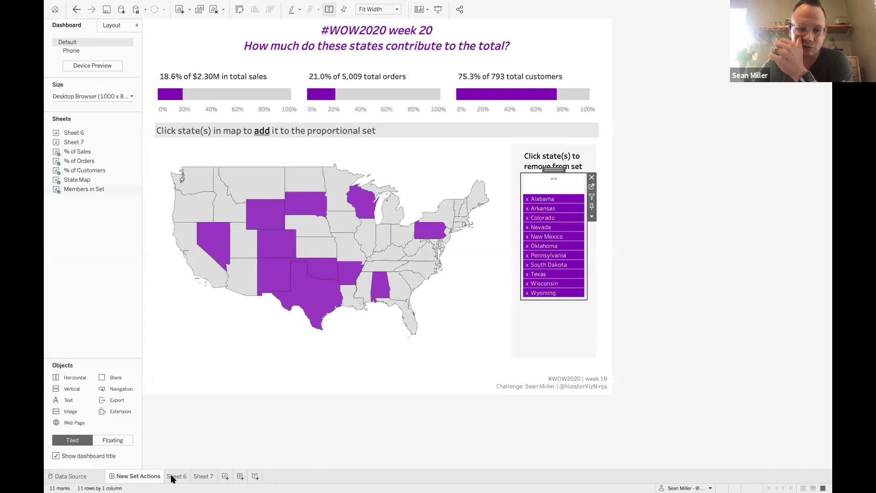
click(172, 477)
click(159, 477)
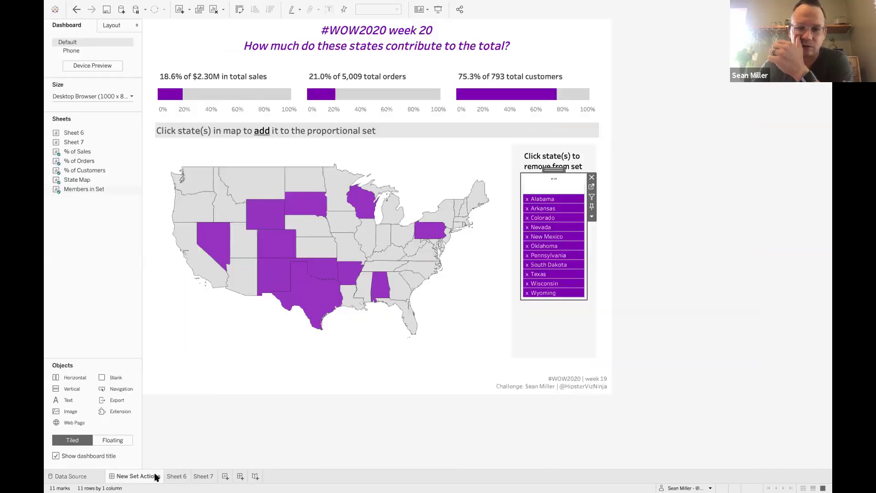
click(592, 187)
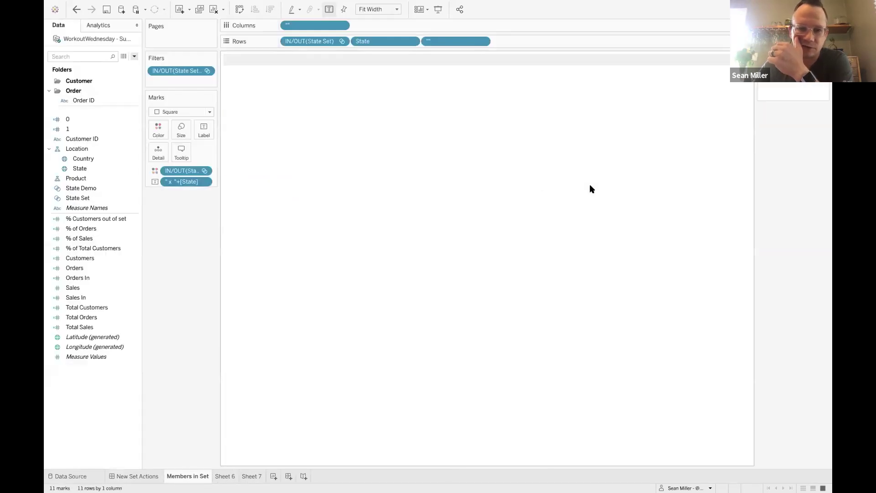
click(343, 26)
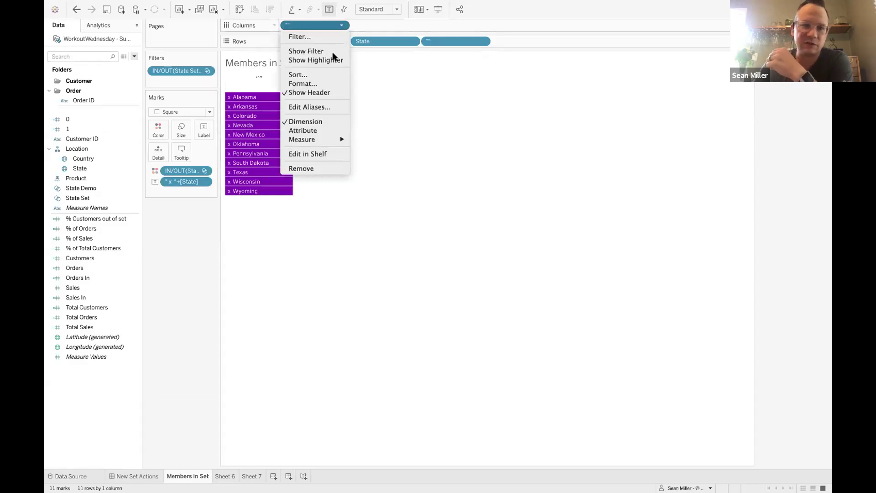
click(318, 94)
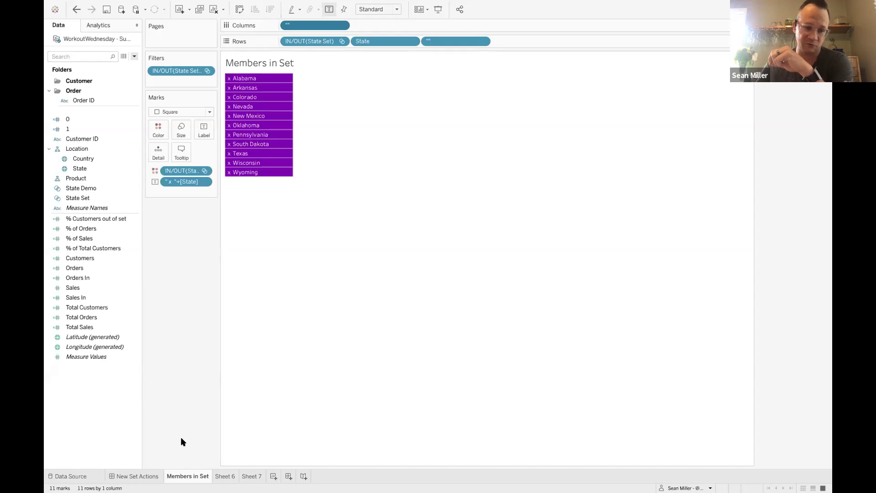
click(137, 476)
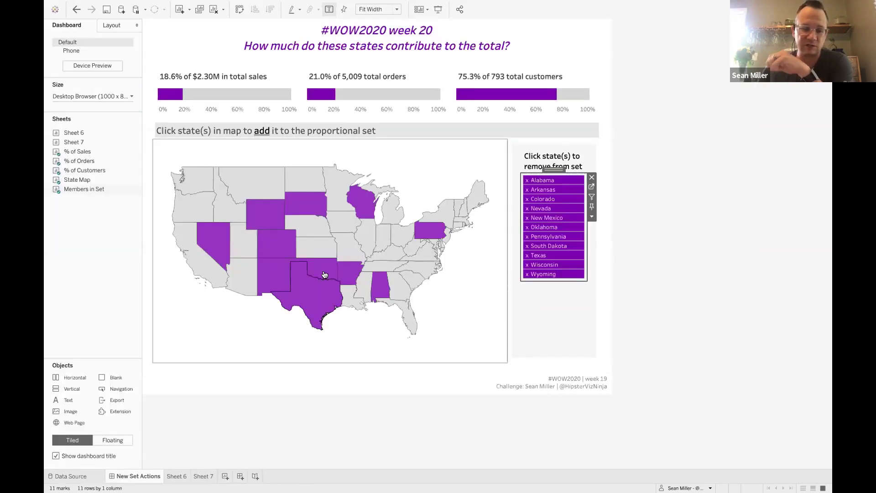
Step: Confirm the Remove <State> from Set action removes states from State Set, keeping values when cleared
mouse_move(381, 302)
key(super+shift+d)
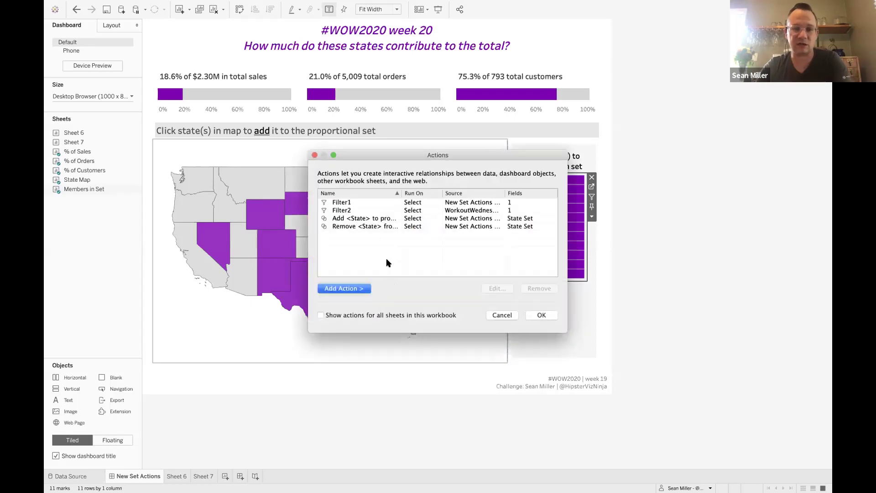
double_click(348, 227)
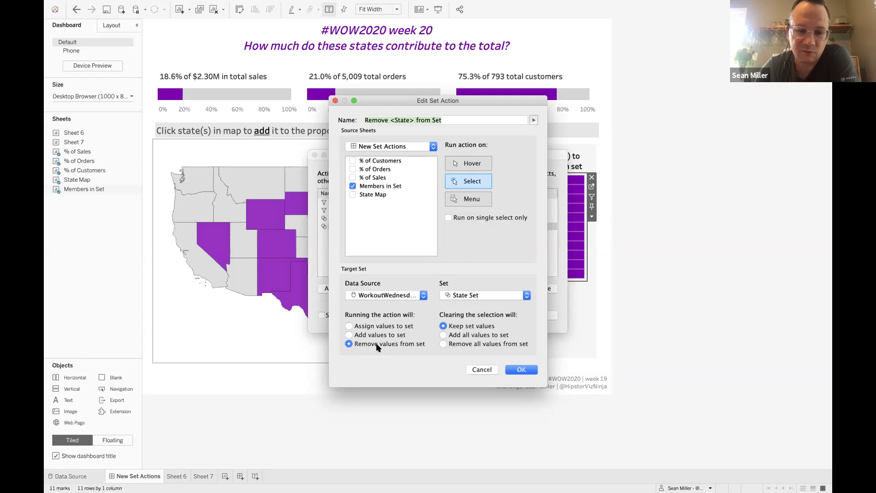
click(518, 369)
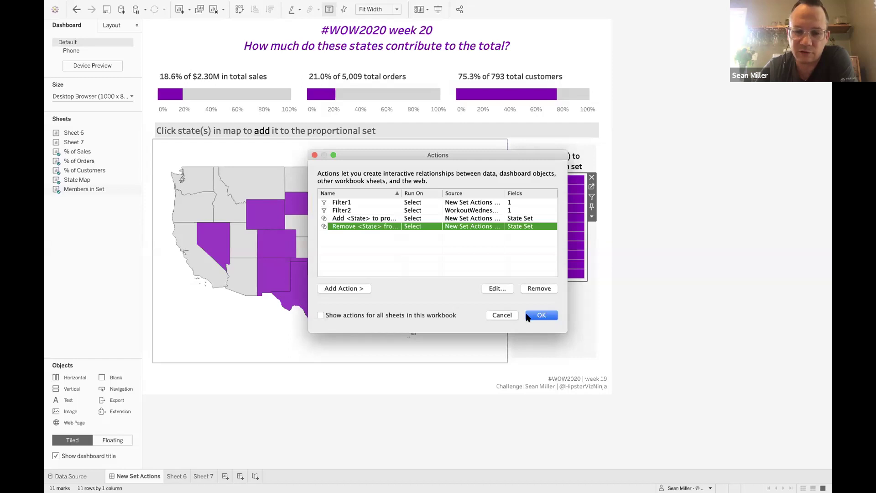
click(542, 315)
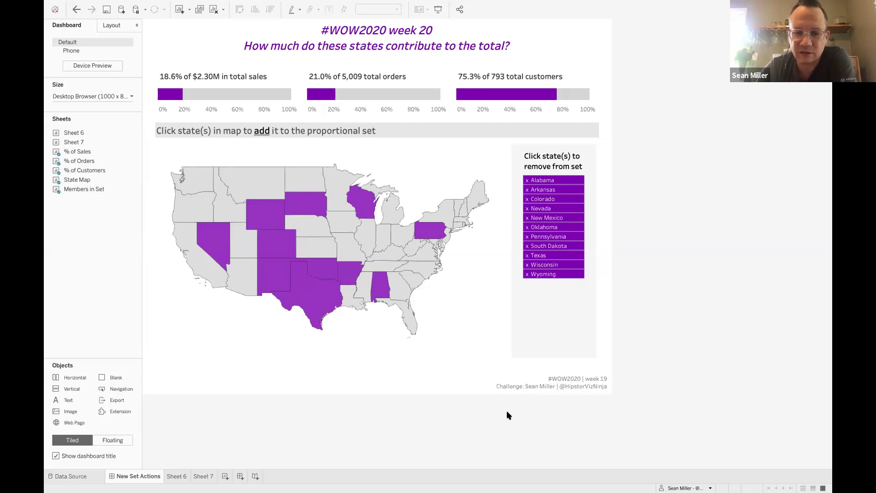
Step: In Safari, find and open the 2020 Week 30 drill-down-with-set-actions challenge card
key(ctrl+Right)
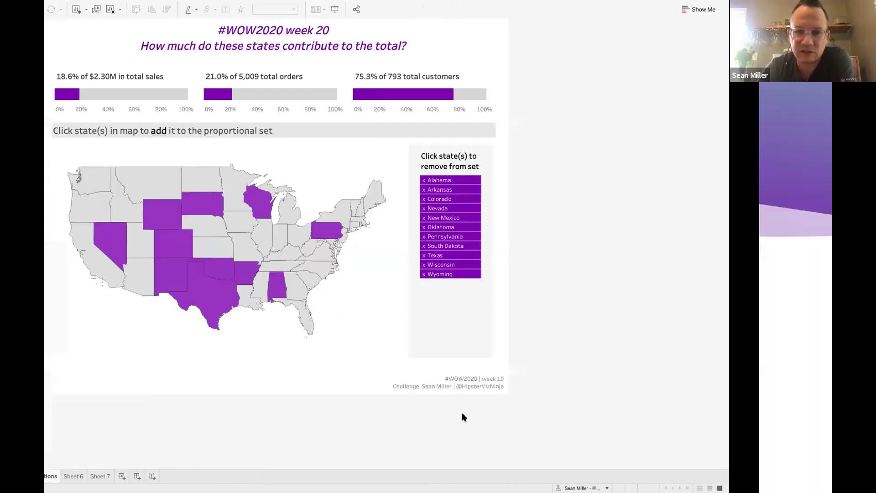
scroll(159, 265, down, 10)
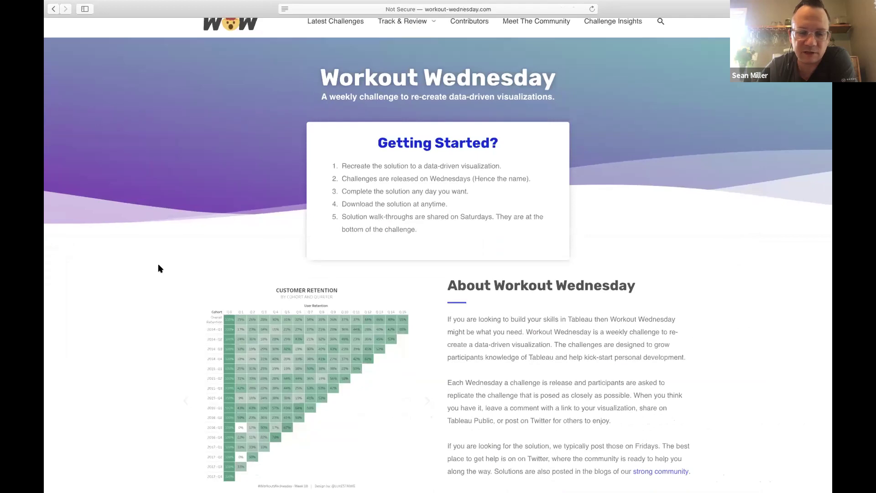
scroll(158, 267, up, 10)
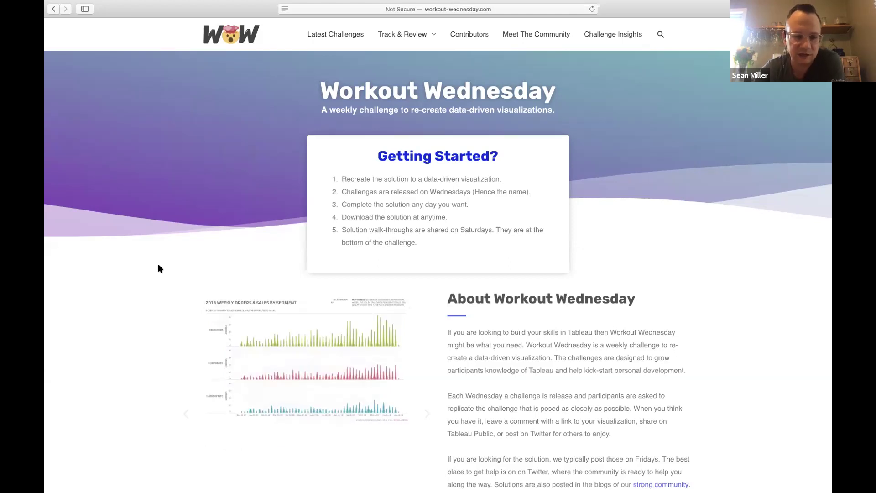
scroll(160, 268, down, 7)
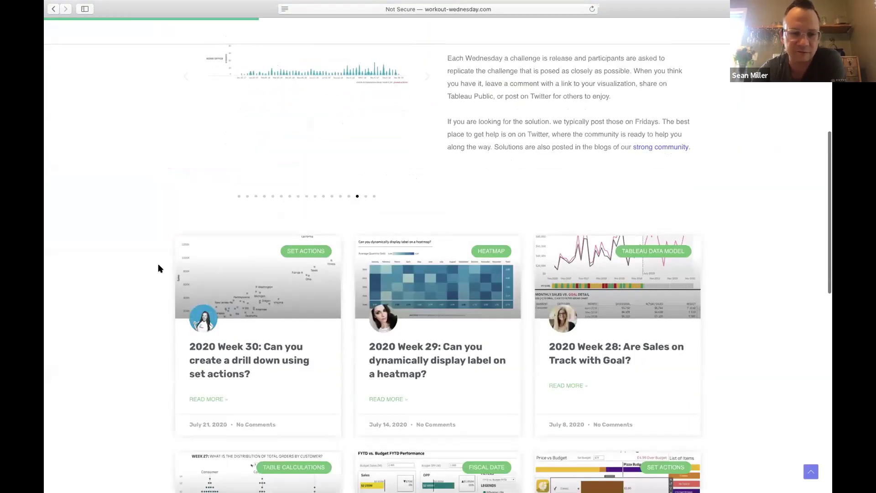
scroll(160, 268, down, 1)
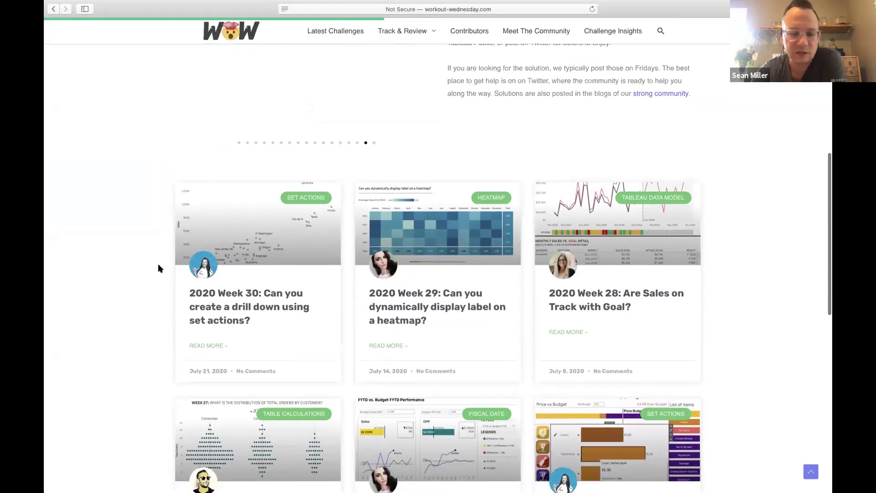
scroll(159, 268, down, 2)
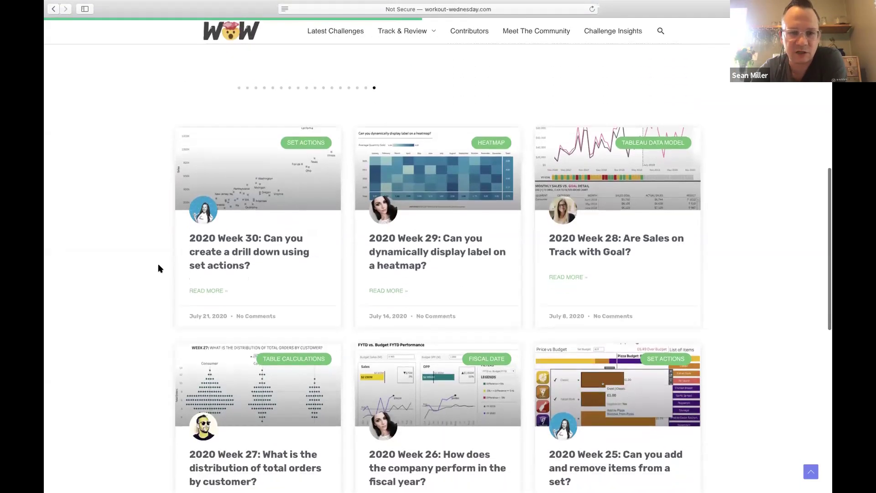
scroll(160, 268, up, 2)
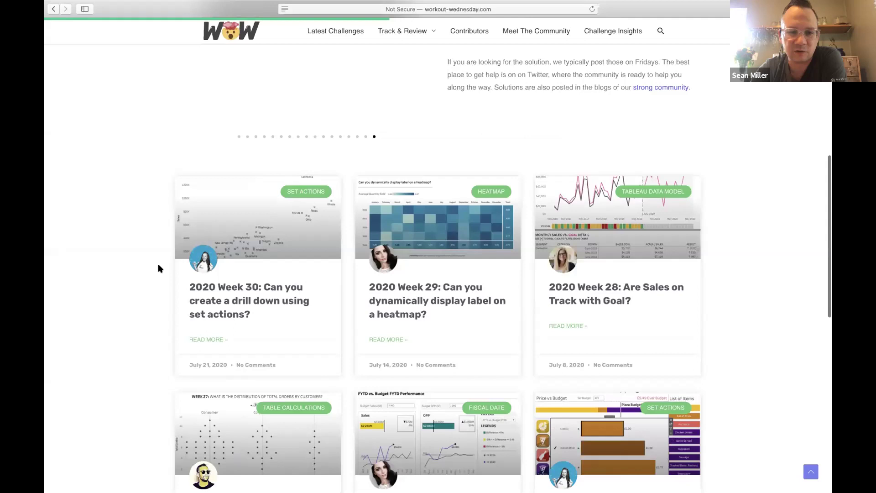
scroll(160, 268, down, 1)
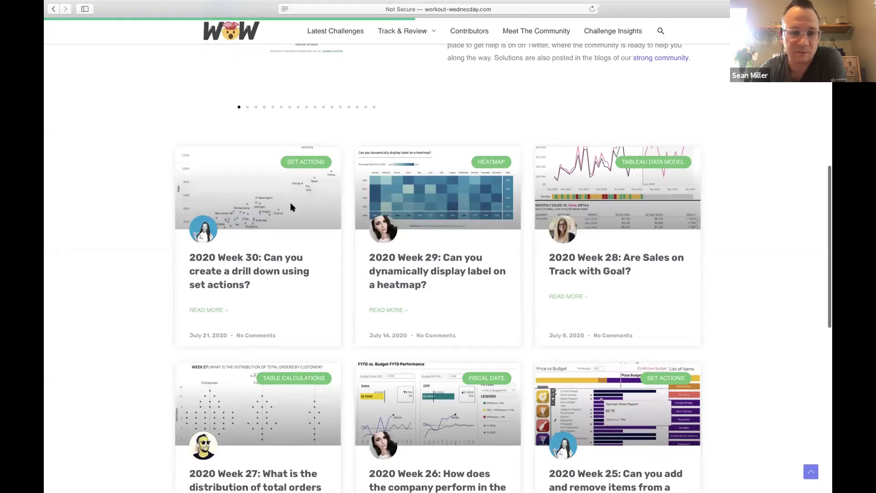
scroll(90, 204, up, 4)
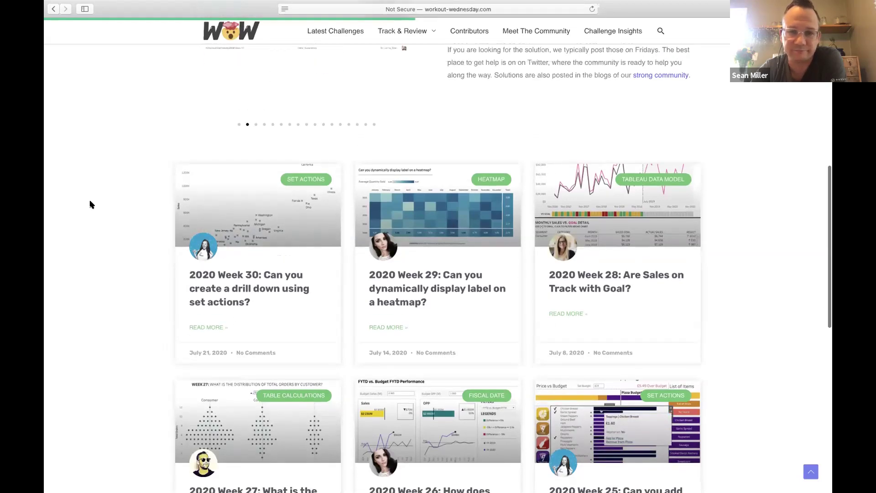
scroll(91, 203, up, 1)
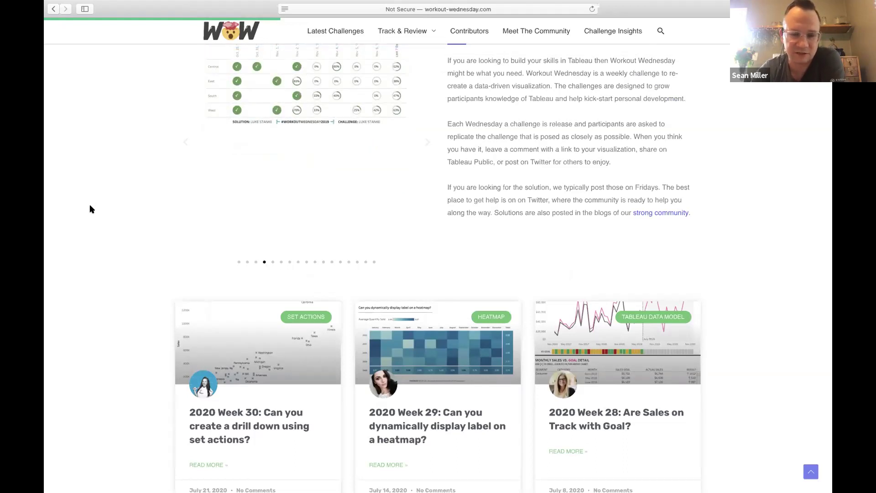
scroll(103, 344, up, 2)
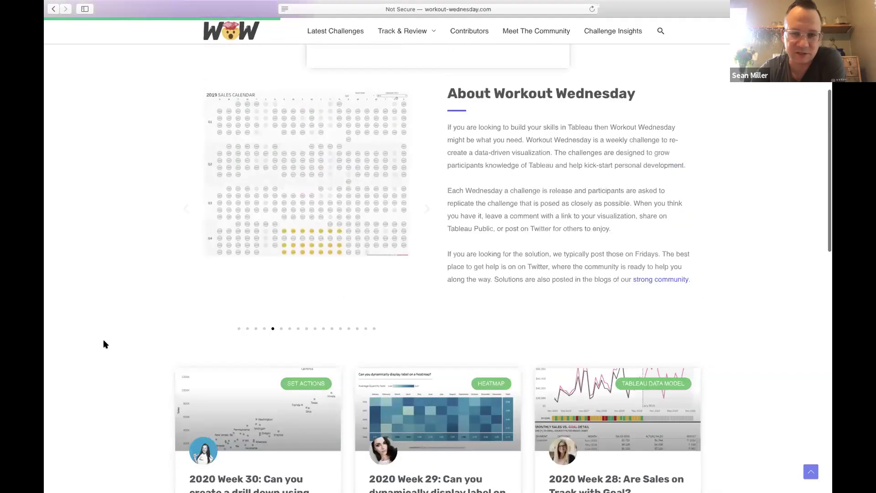
scroll(103, 343, up, 2)
scroll(103, 343, down, 5)
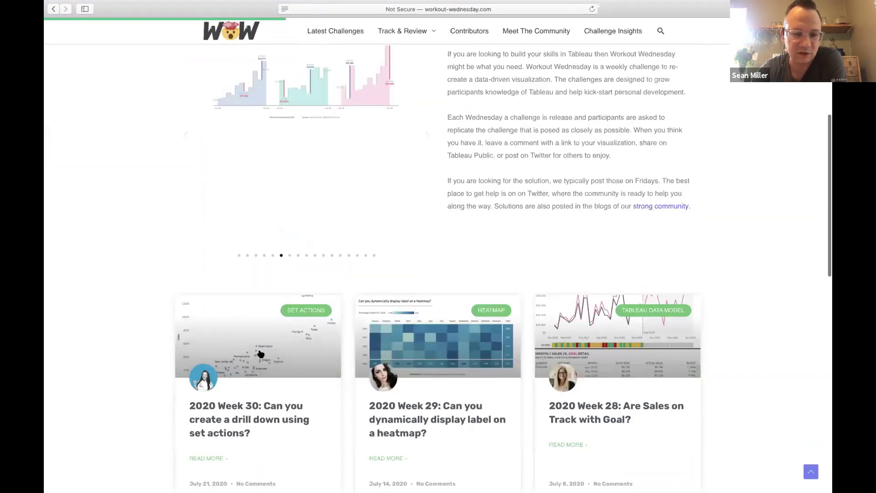
click(261, 354)
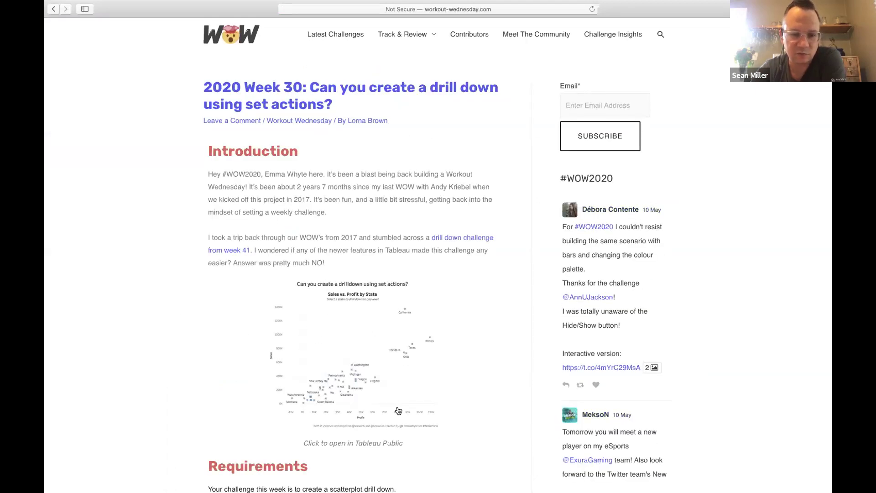
scroll(318, 354, down, 3)
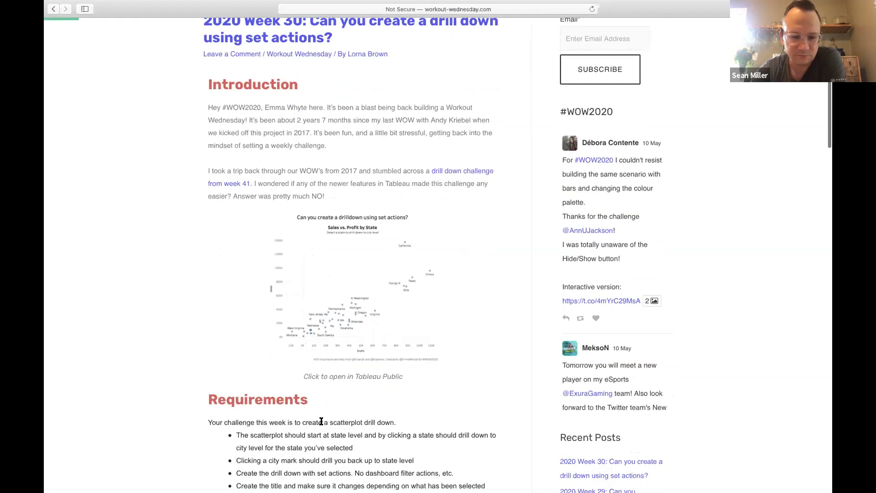
scroll(122, 363, down, 6)
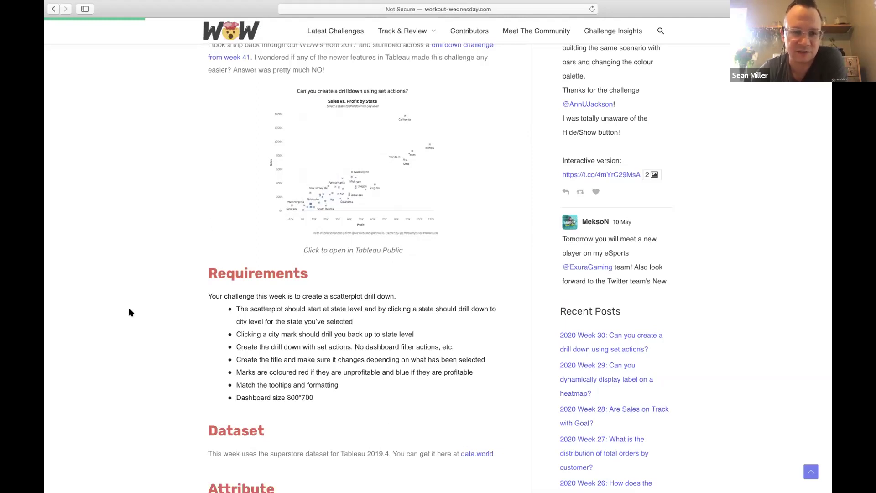
scroll(130, 312, up, 2)
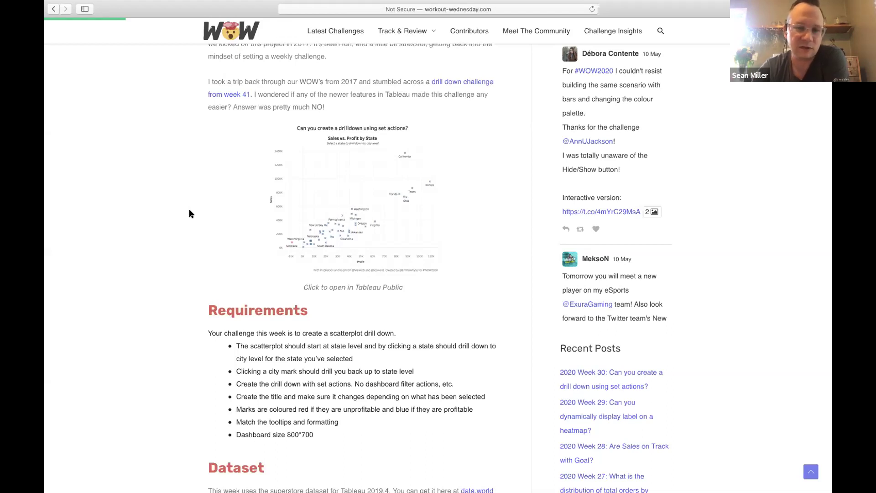
Step: Return to the top of the Week 30 challenge page, then switch back to Tableau Desktop
scroll(189, 209, up, 5)
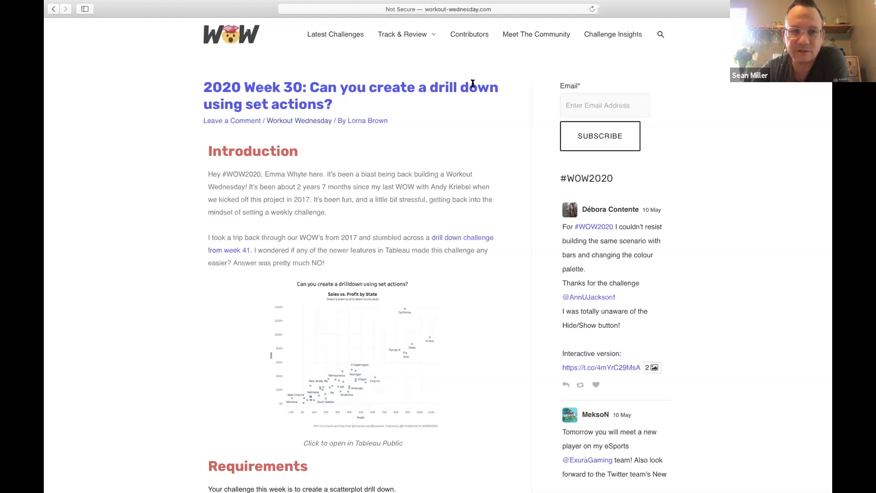
mouse_move(457, 3)
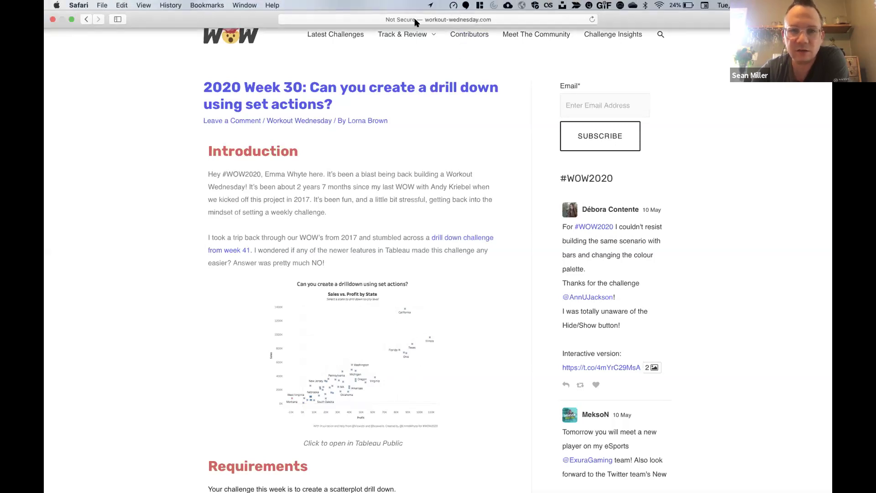
mouse_move(378, 24)
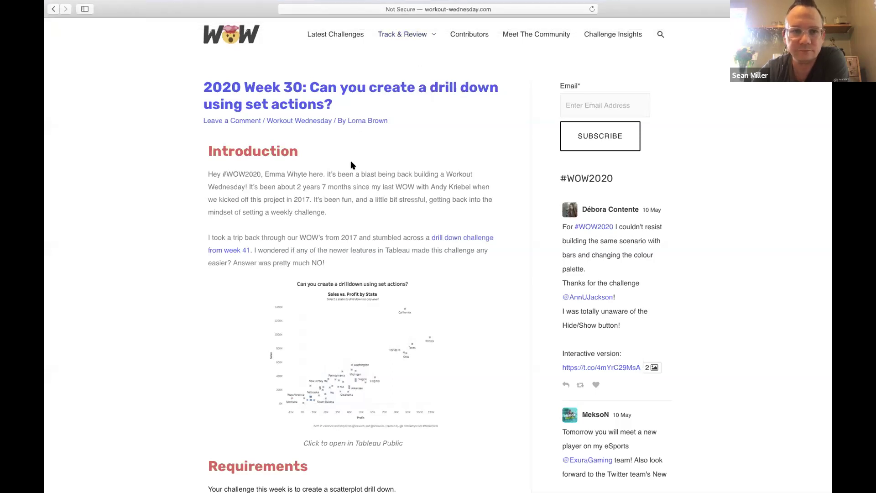
key(super+Tab)
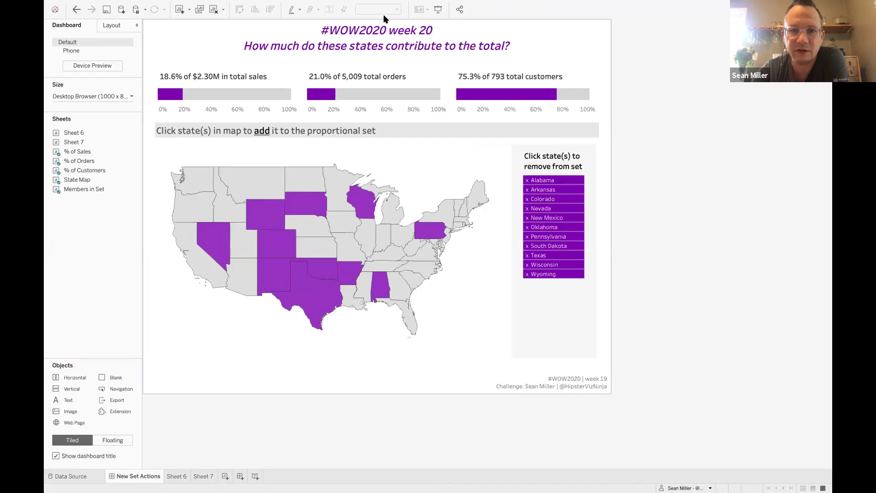